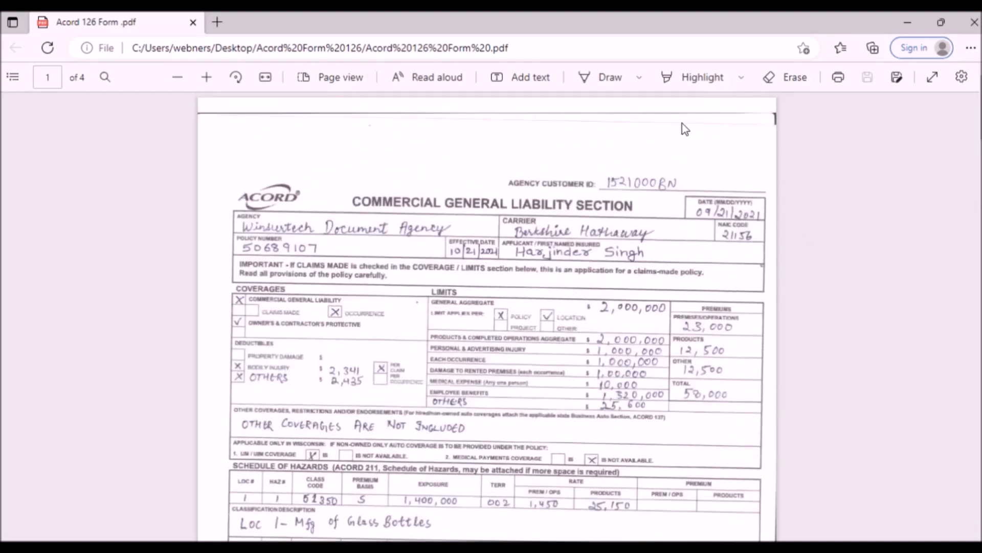
{"action": "scroll", "coordinate": [698, 235], "scroll_direction": "down", "scroll_amount": 4}
{"action": "scroll", "coordinate": [698, 235], "scroll_direction": "down", "scroll_amount": 12}
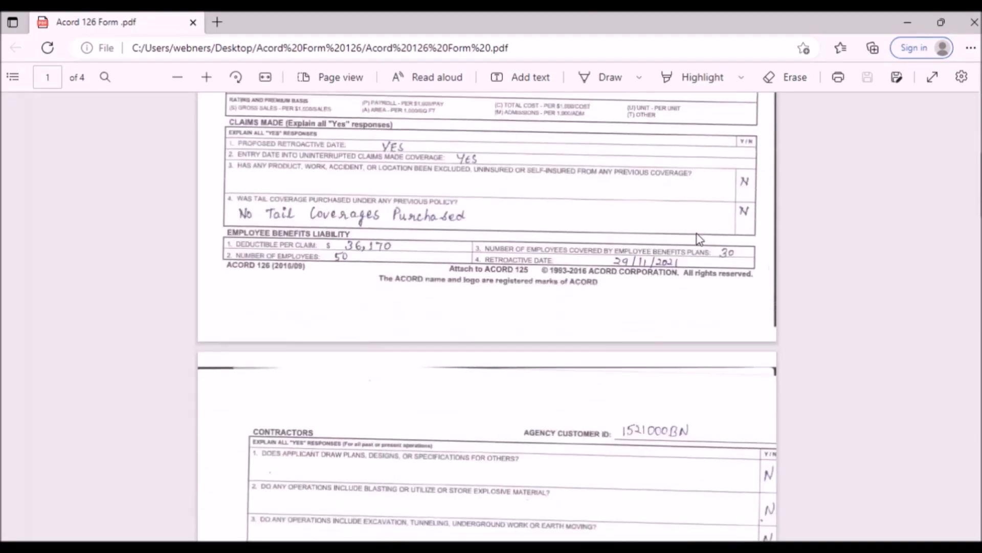
{"action": "scroll", "coordinate": [701, 231], "scroll_direction": "up", "scroll_amount": 3}
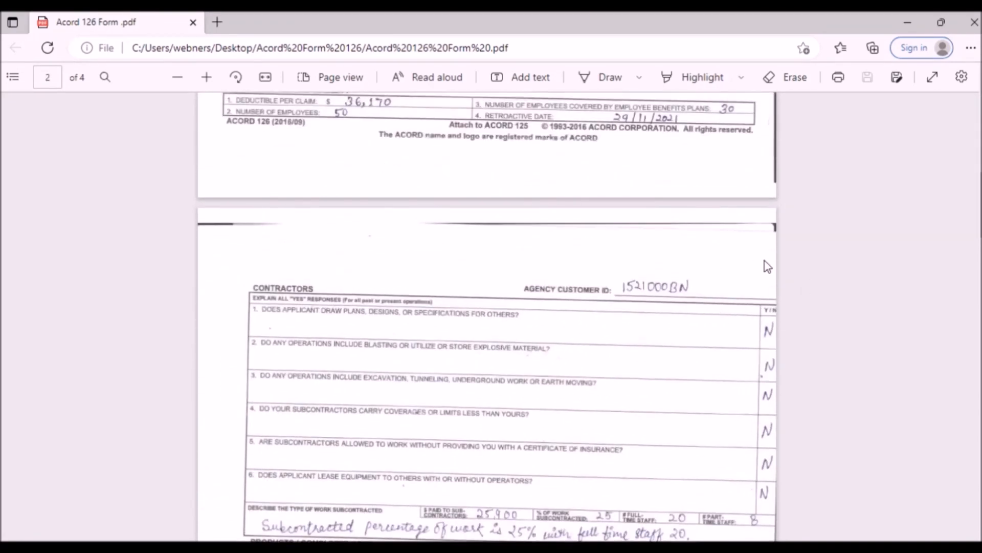
{"action": "scroll", "coordinate": [592, 271], "scroll_direction": "down", "scroll_amount": 12}
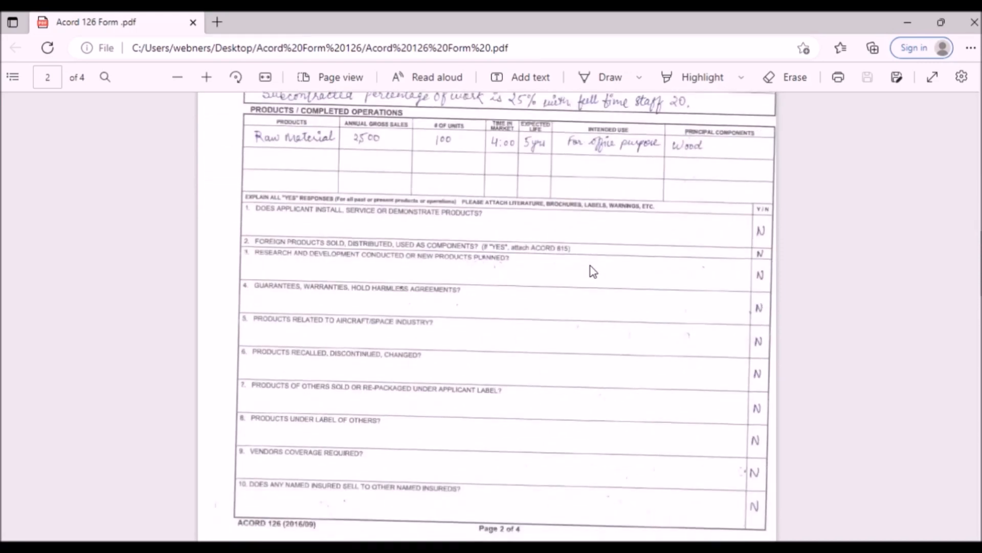
{"action": "scroll", "coordinate": [762, 269], "scroll_direction": "up", "scroll_amount": 8}
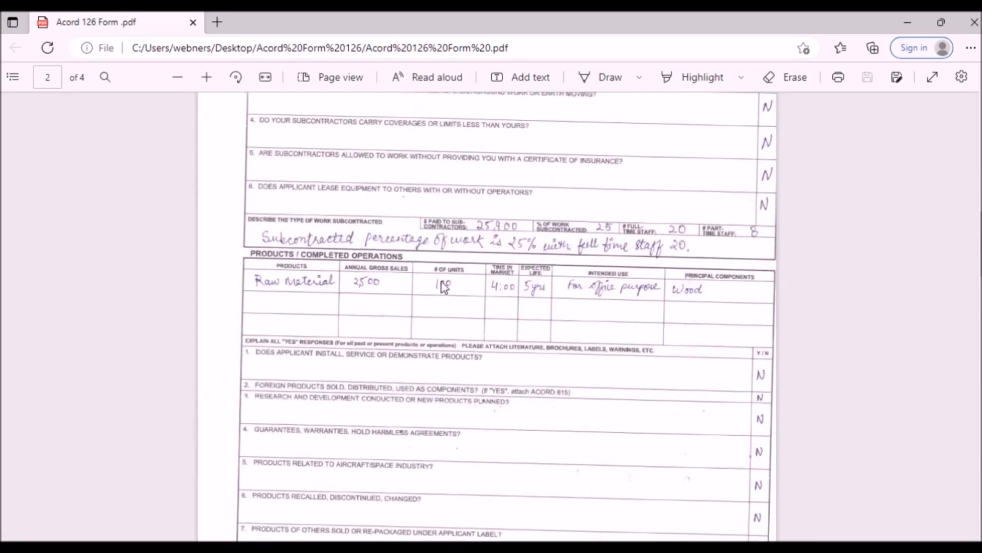
{"action": "scroll", "coordinate": [584, 319], "scroll_direction": "up", "scroll_amount": 3}
{"action": "scroll", "coordinate": [584, 319], "scroll_direction": "down", "scroll_amount": 11}
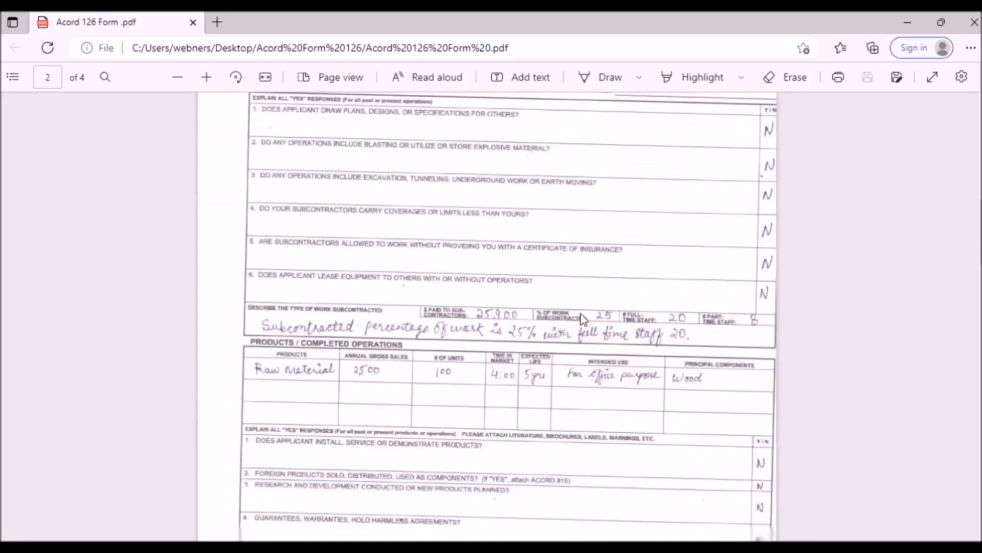
{"action": "scroll", "coordinate": [584, 319], "scroll_direction": "down", "scroll_amount": 6}
{"action": "scroll", "coordinate": [584, 319], "scroll_direction": "up", "scroll_amount": 18}
{"action": "scroll", "coordinate": [584, 319], "scroll_direction": "up", "scroll_amount": 13}
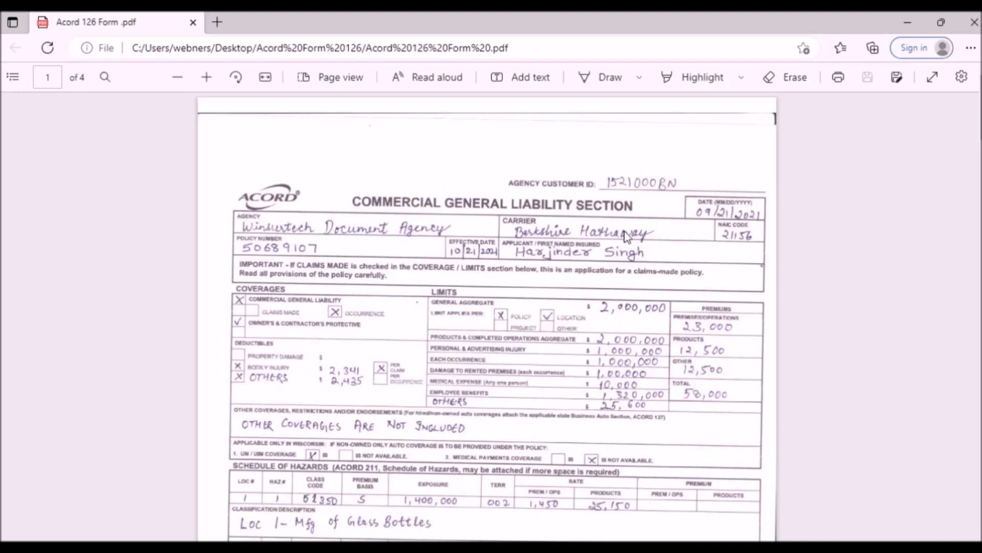
{"action": "scroll", "coordinate": [466, 250], "scroll_direction": "down", "scroll_amount": 1}
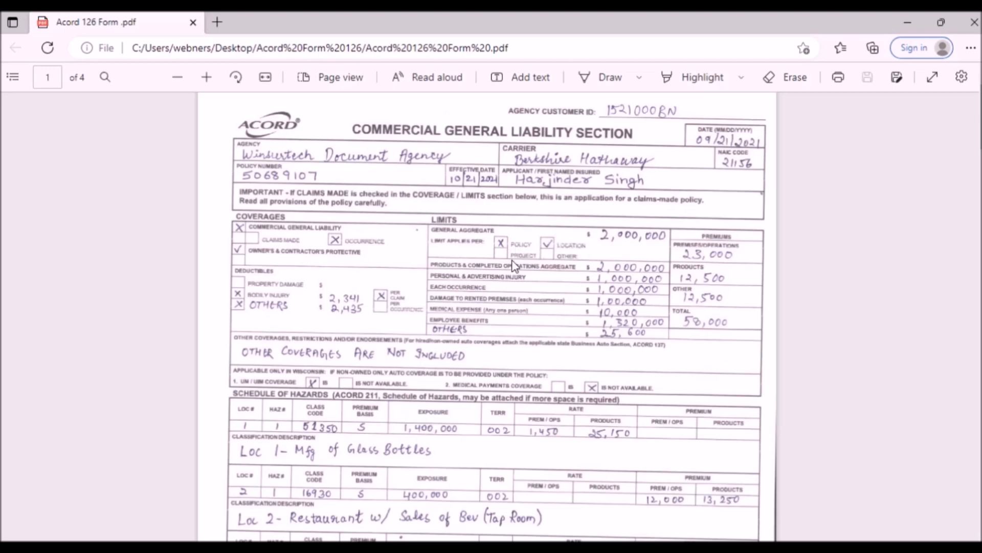
Step: Scroll through the Acord 126 PDF to page 4's signature section, then back up toward page 1
{"action": "scroll", "coordinate": [512, 261], "scroll_direction": "down", "scroll_amount": 10}
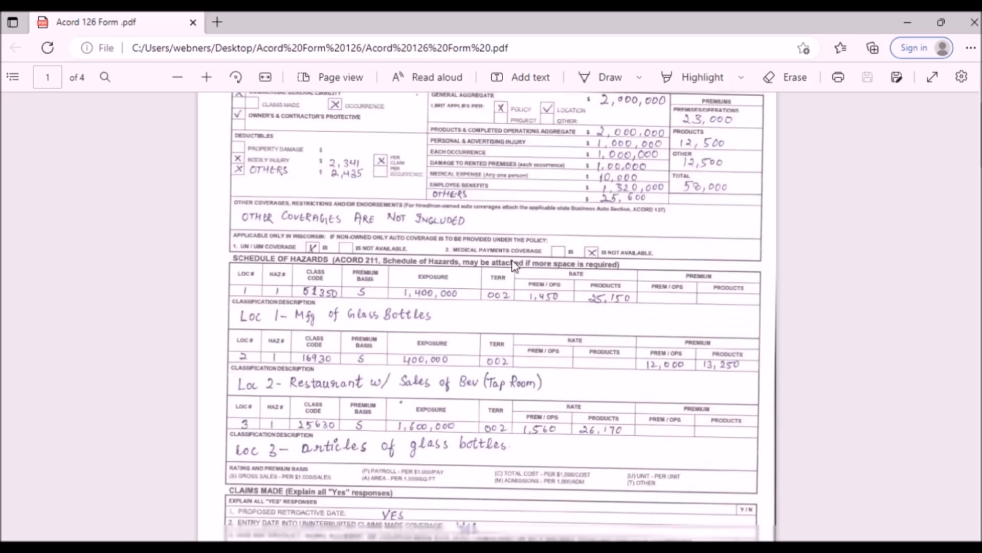
{"action": "scroll", "coordinate": [512, 259], "scroll_direction": "down", "scroll_amount": 6}
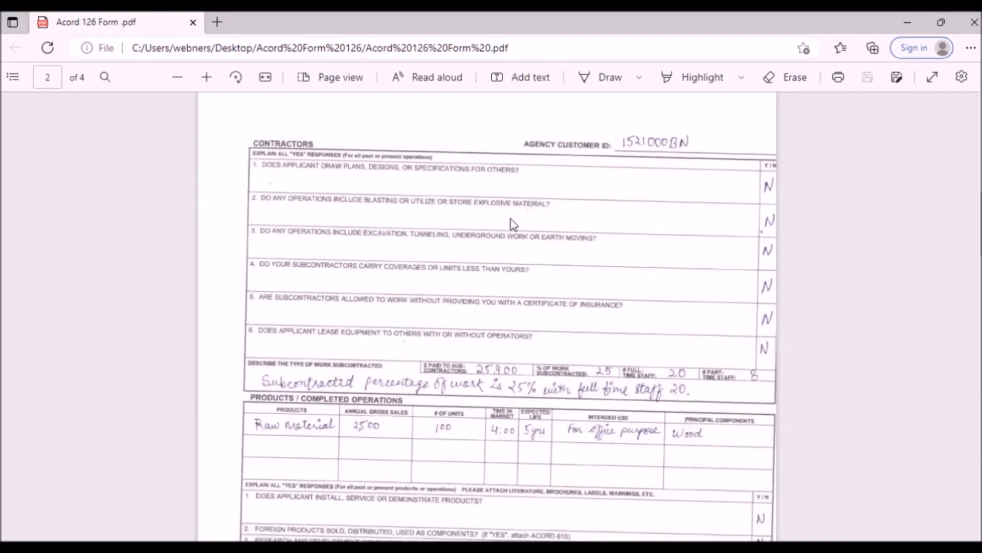
{"action": "scroll", "coordinate": [513, 224], "scroll_direction": "down", "scroll_amount": 10}
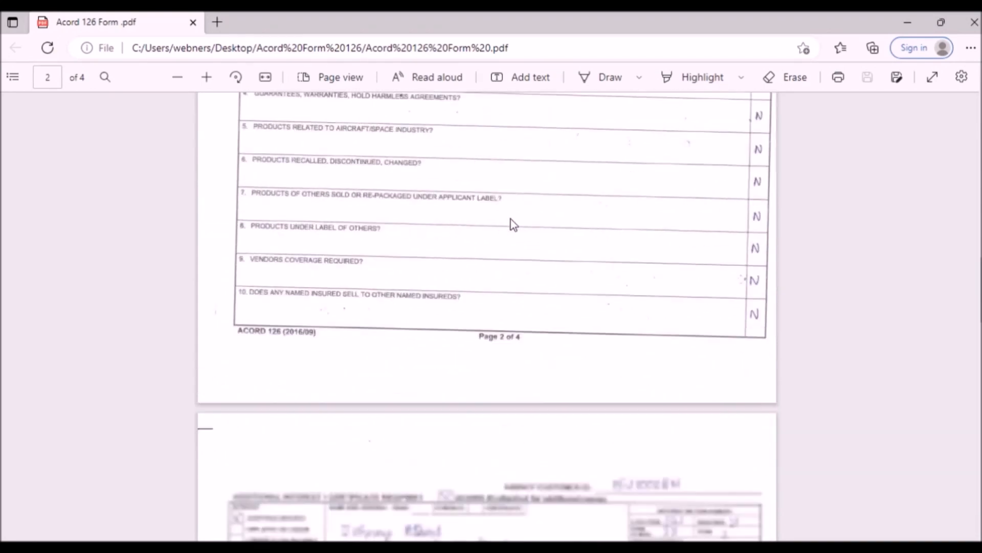
{"action": "scroll", "coordinate": [513, 225], "scroll_direction": "down", "scroll_amount": 3}
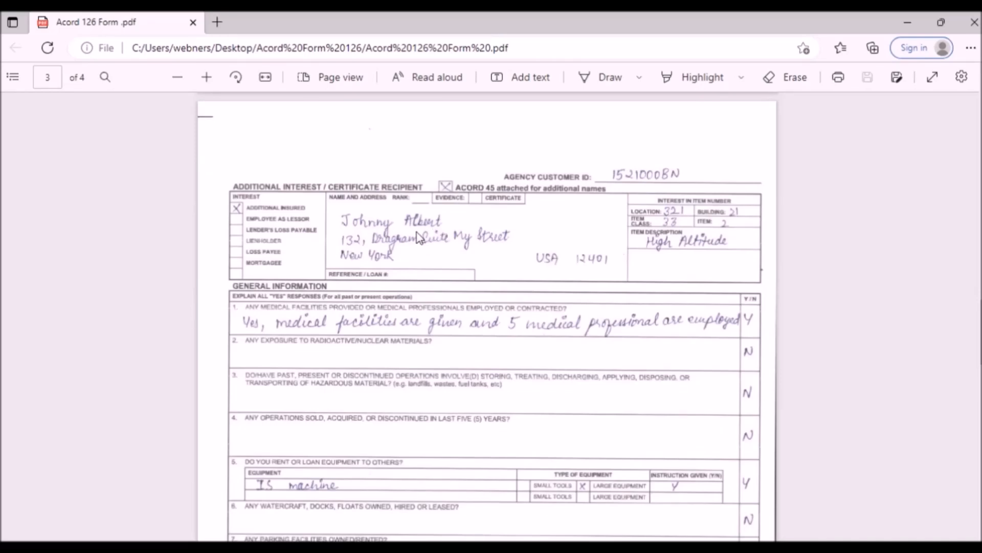
{"action": "scroll", "coordinate": [419, 235], "scroll_direction": "down", "scroll_amount": 3}
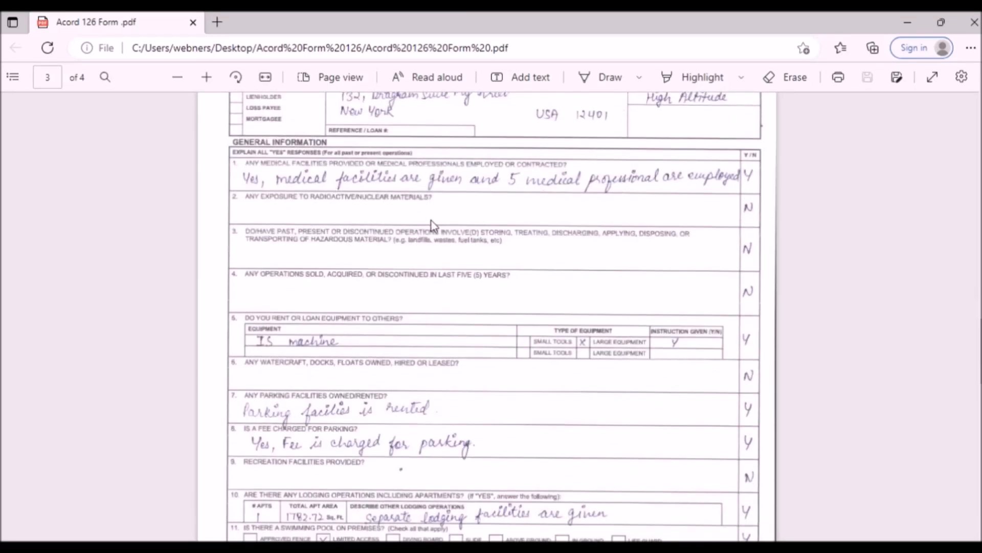
{"action": "scroll", "coordinate": [434, 239], "scroll_direction": "down", "scroll_amount": 20}
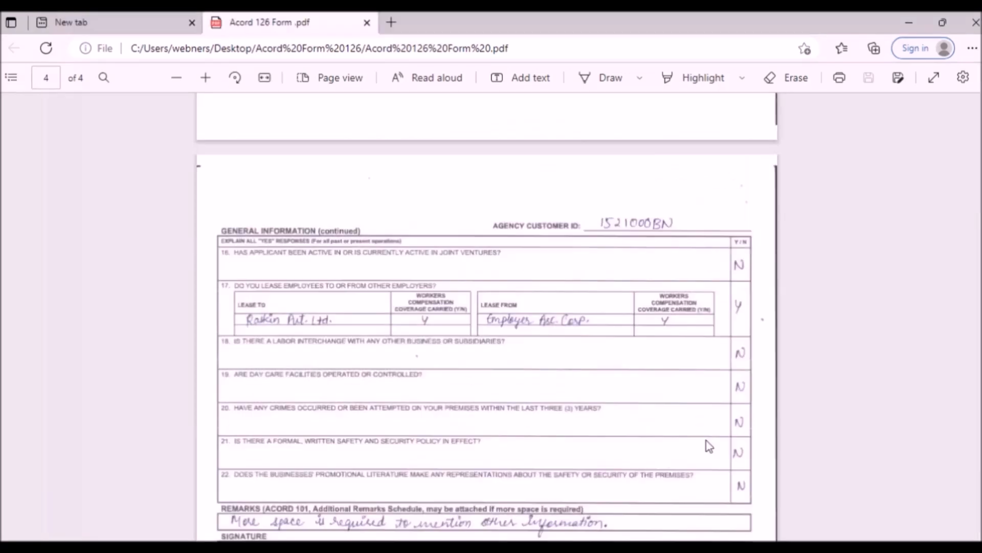
{"action": "scroll", "coordinate": [707, 443], "scroll_direction": "down", "scroll_amount": 10}
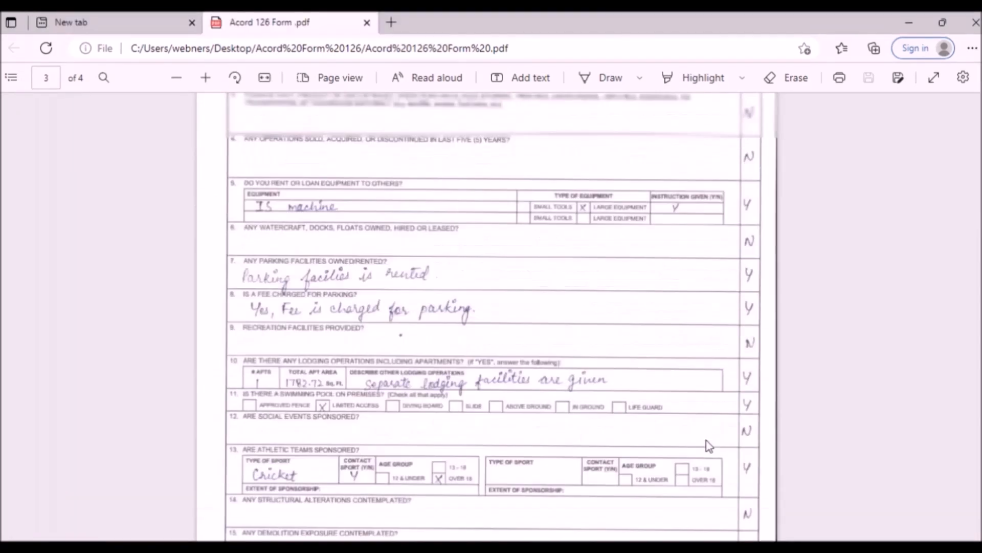
{"action": "scroll", "coordinate": [707, 443], "scroll_direction": "up", "scroll_amount": 20}
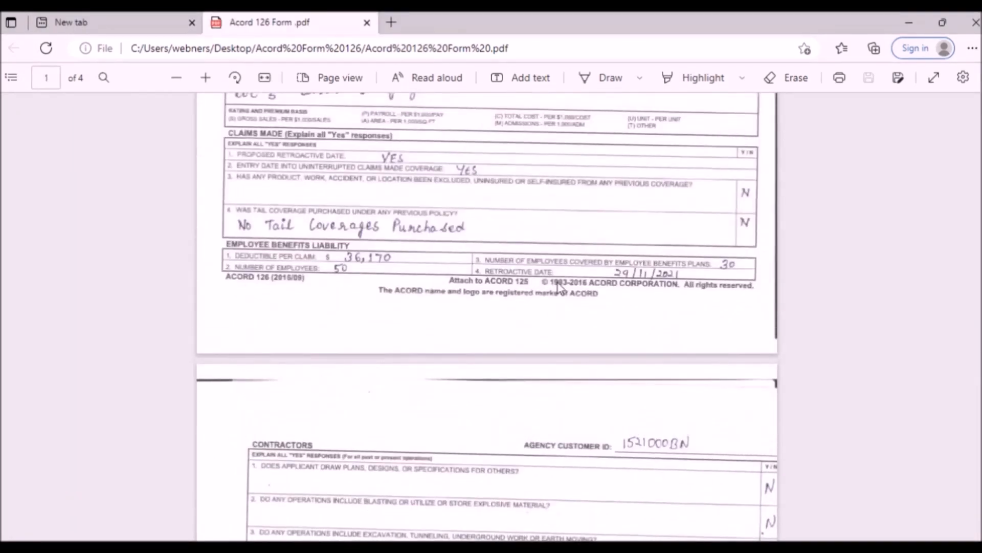
{"action": "scroll", "coordinate": [559, 286], "scroll_direction": "up", "scroll_amount": 1}
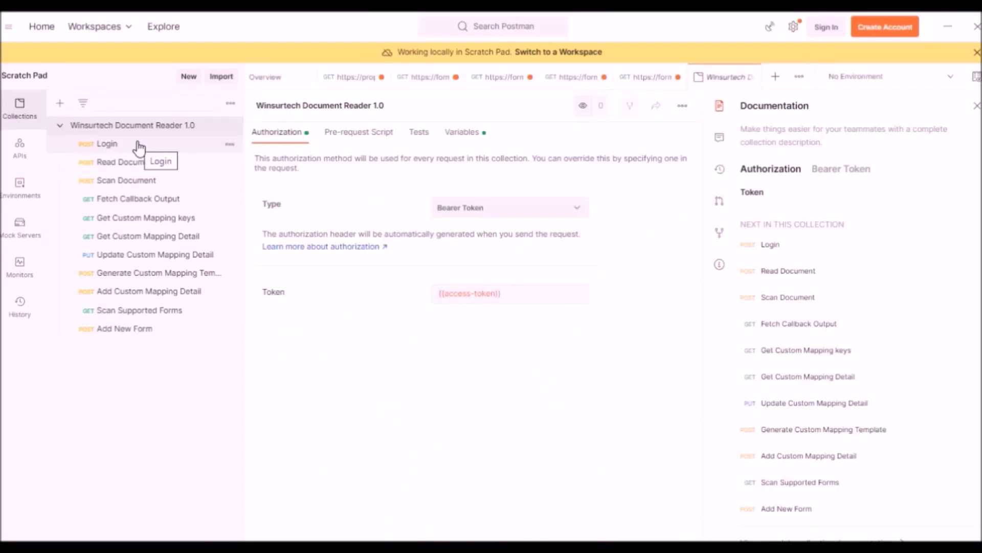
Step: Send the Login request with the account username and password, getting a 200 OK bearer access token
{"action": "left_click", "coordinate": [135, 147]}
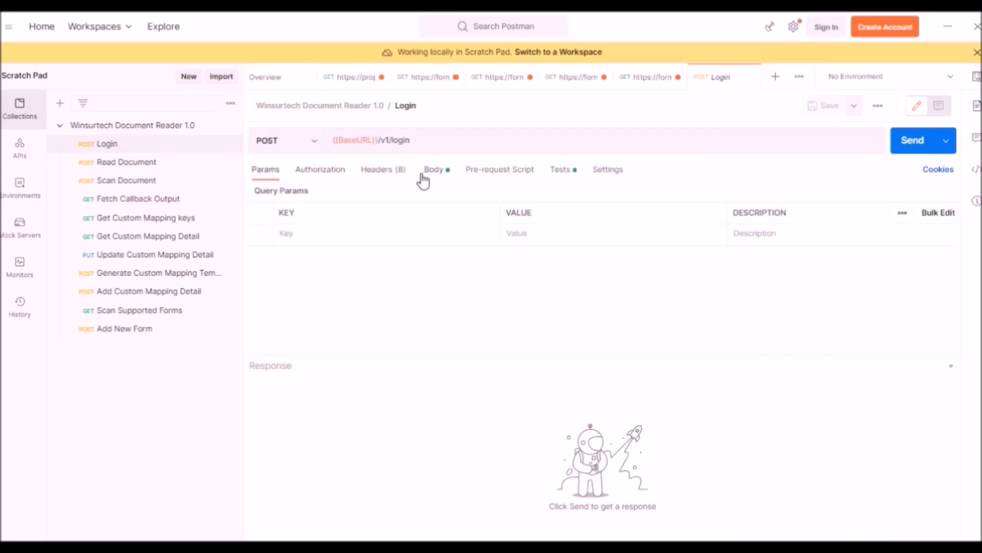
{"action": "left_click", "coordinate": [431, 169]}
{"action": "left_click", "coordinate": [517, 238]}
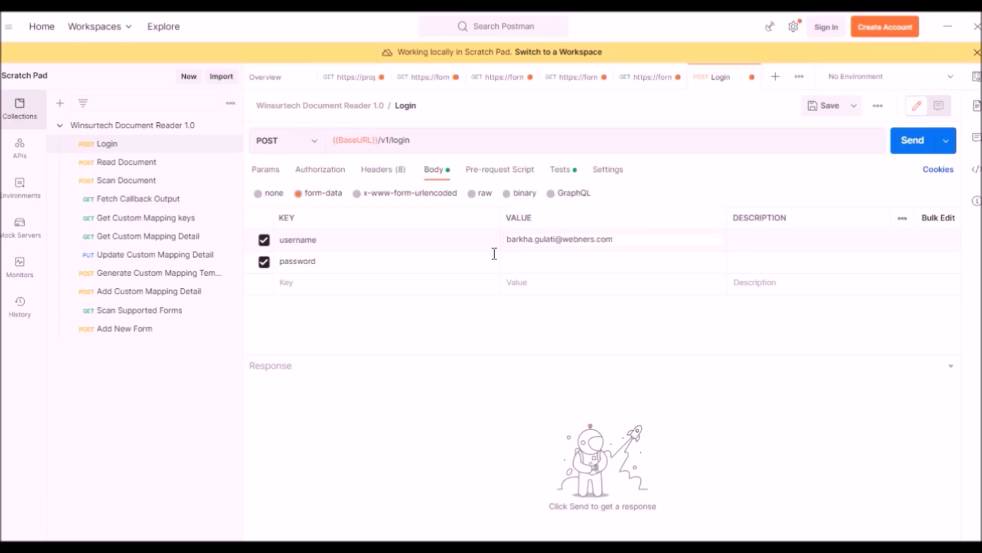
{"action": "left_click", "coordinate": [519, 266]}
{"action": "left_click", "coordinate": [914, 149]}
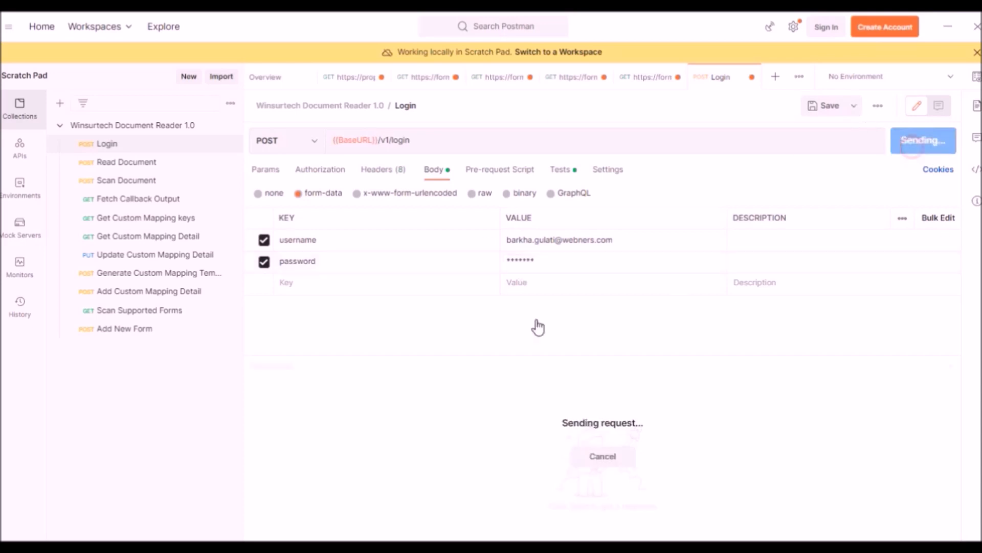
{"action": "left_click_drag", "start_coordinate": [534, 288], "coordinate": [542, 258]}
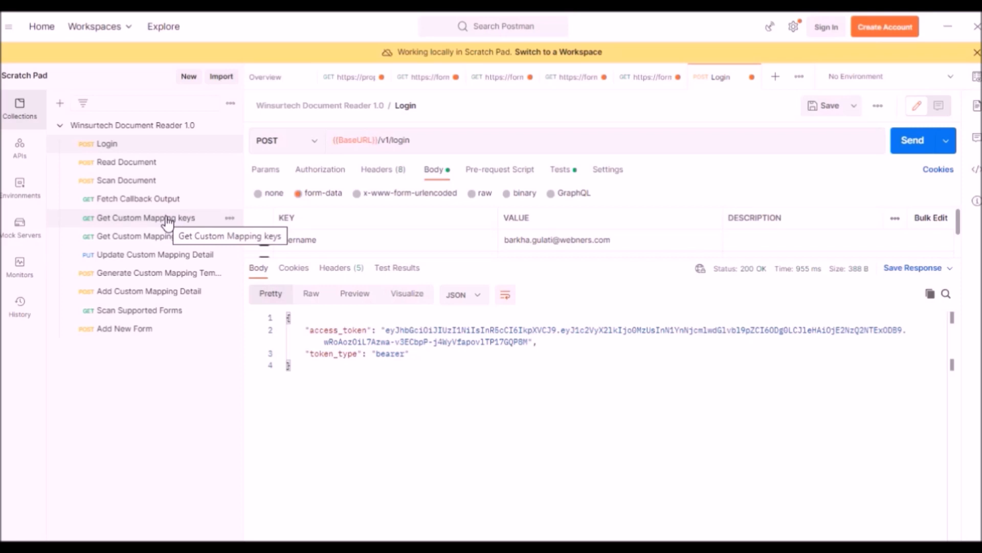
Step: Attach Acord 126 Form .pdf as input_file in the Scan Document request's form-data
{"action": "left_click", "coordinate": [133, 183]}
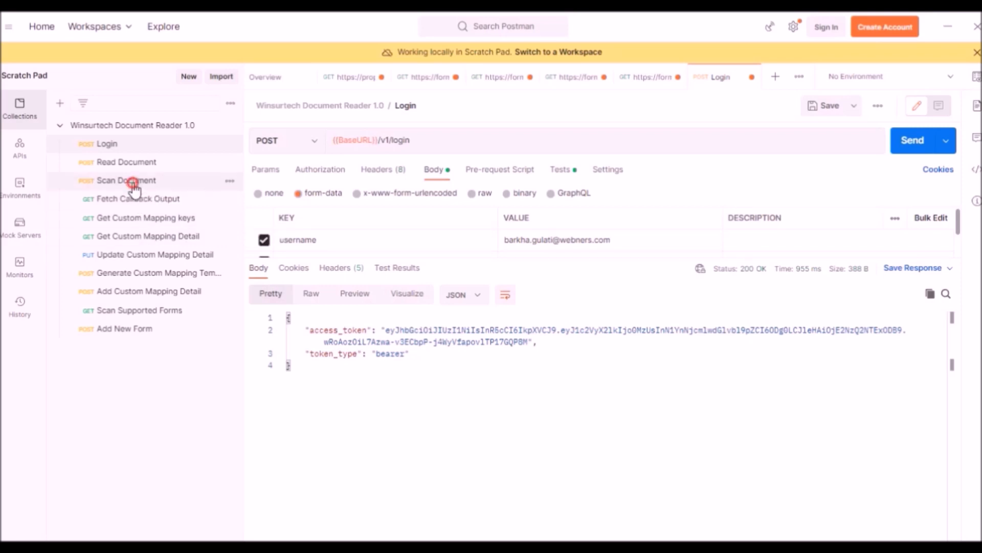
{"action": "left_click", "coordinate": [433, 169]}
{"action": "left_click_drag", "start_coordinate": [519, 293], "coordinate": [535, 374]}
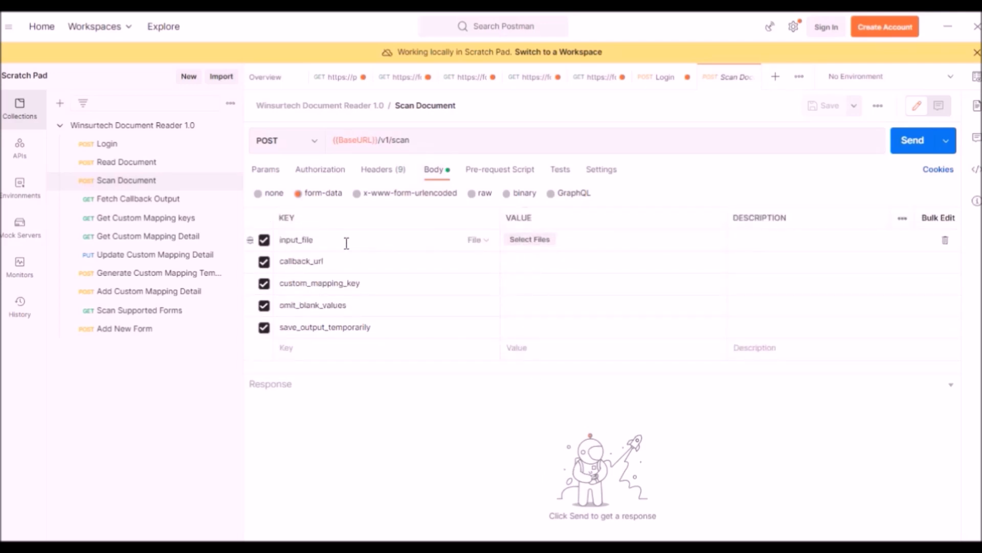
{"action": "left_click", "coordinate": [530, 239]}
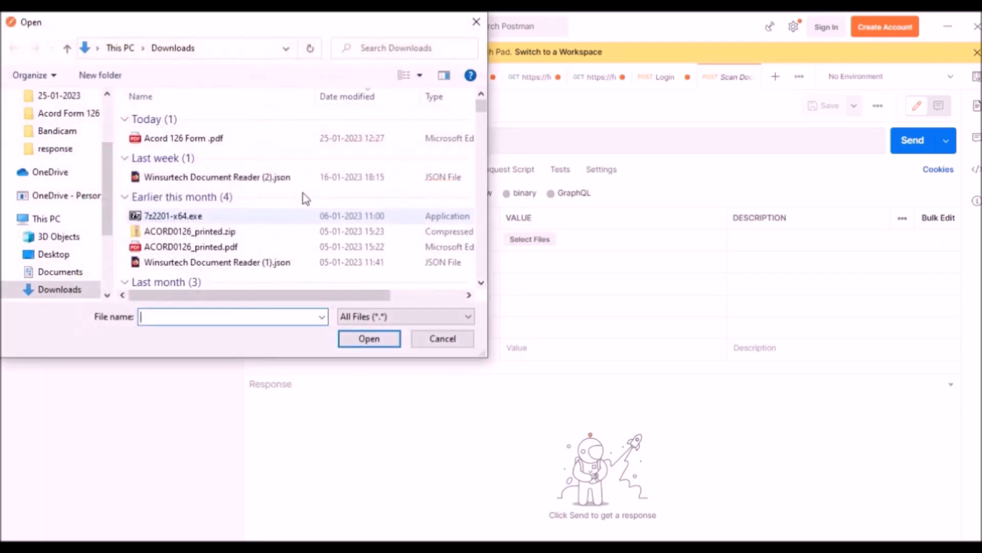
{"action": "left_click", "coordinate": [198, 139]}
{"action": "left_click", "coordinate": [373, 338]}
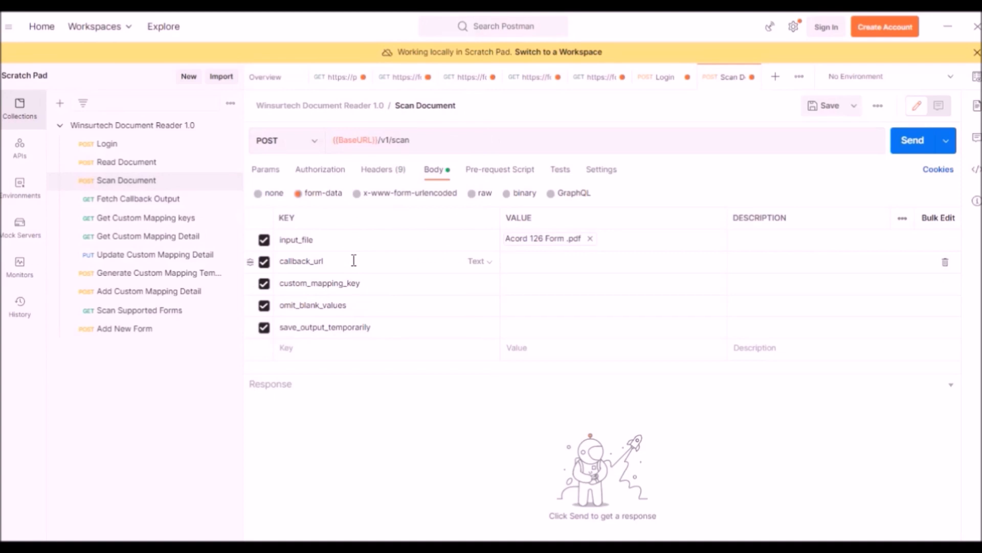
Step: Paste the beeceptor callback URL and set omit_blank_values and save_output_temporarily to True
{"action": "left_click", "coordinate": [507, 261]}
{"action": "left_click", "coordinate": [507, 263]}
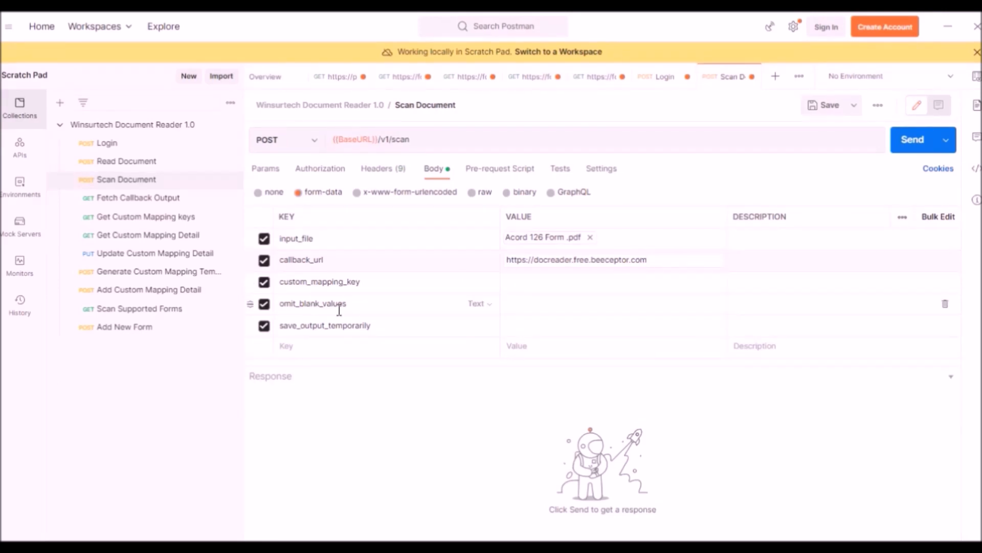
{"action": "left_click", "coordinate": [492, 304]}
{"action": "left_click", "coordinate": [526, 303]}
{"action": "left_click", "coordinate": [529, 330]}
Step: Send Scan Document, review the 'awaiting' response, and select the transaction_id value for copying
{"action": "left_click", "coordinate": [920, 146]}
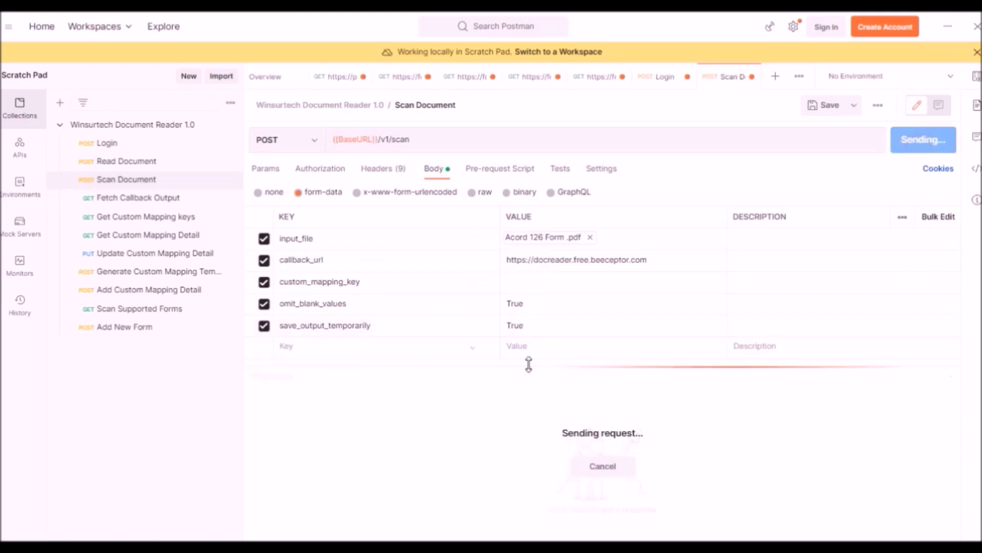
{"action": "left_click_drag", "start_coordinate": [529, 363], "coordinate": [532, 277]}
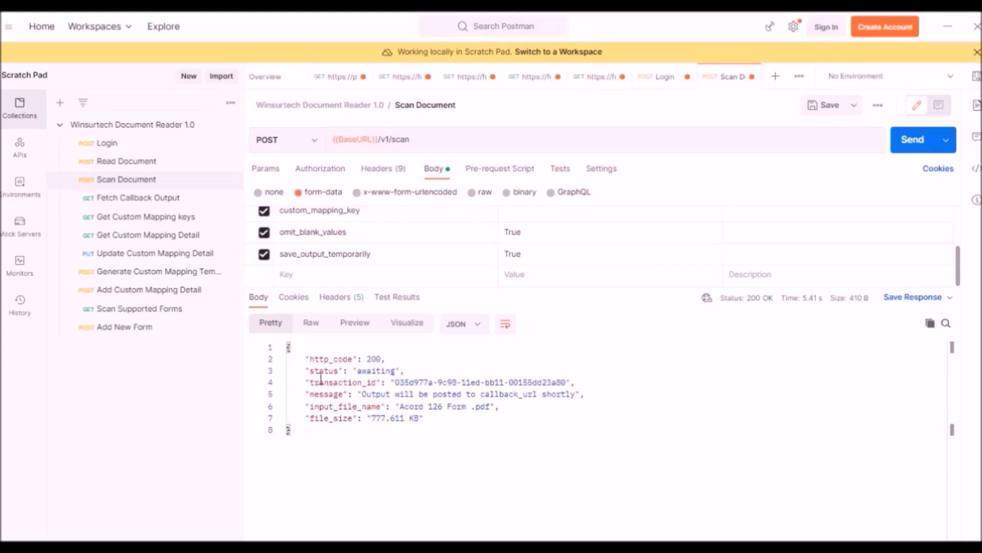
{"action": "left_click_drag", "start_coordinate": [309, 382], "coordinate": [563, 382]}
{"action": "left_click", "coordinate": [437, 443]}
{"action": "left_click_drag", "start_coordinate": [309, 418], "coordinate": [424, 431]}
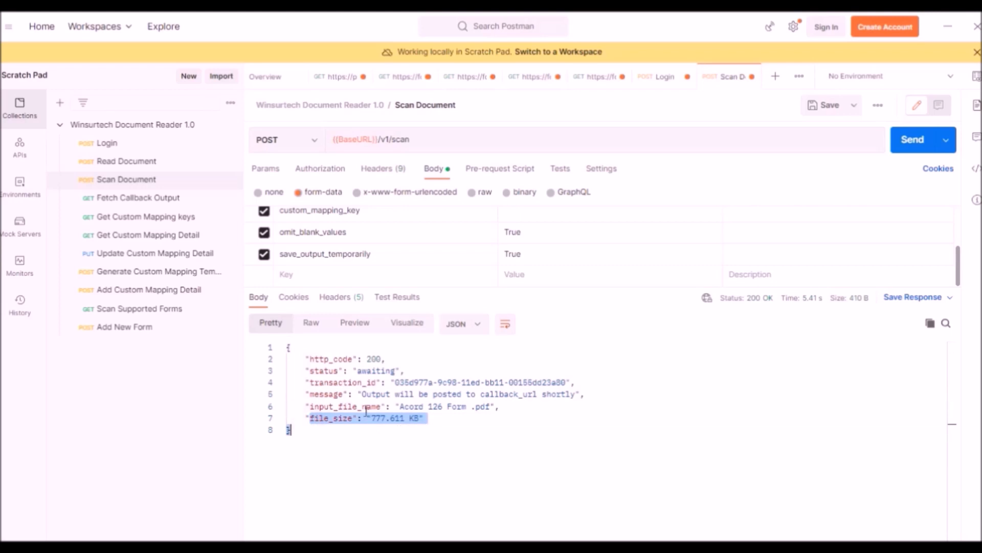
{"action": "left_click_drag", "start_coordinate": [315, 404], "coordinate": [492, 407]}
{"action": "left_click", "coordinate": [496, 437]}
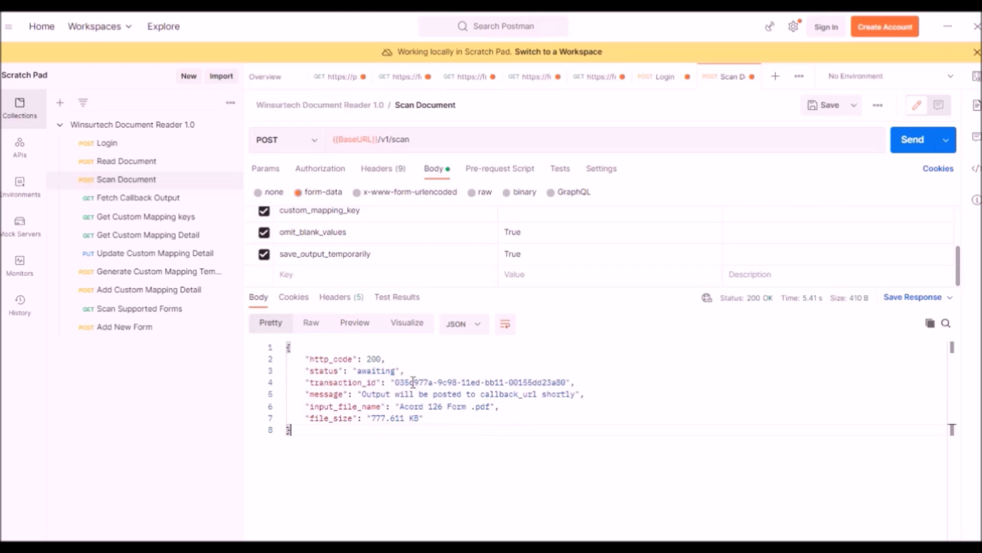
{"action": "left_click_drag", "start_coordinate": [396, 382], "coordinate": [564, 382]}
{"action": "key", "text": "ctrl+c"}
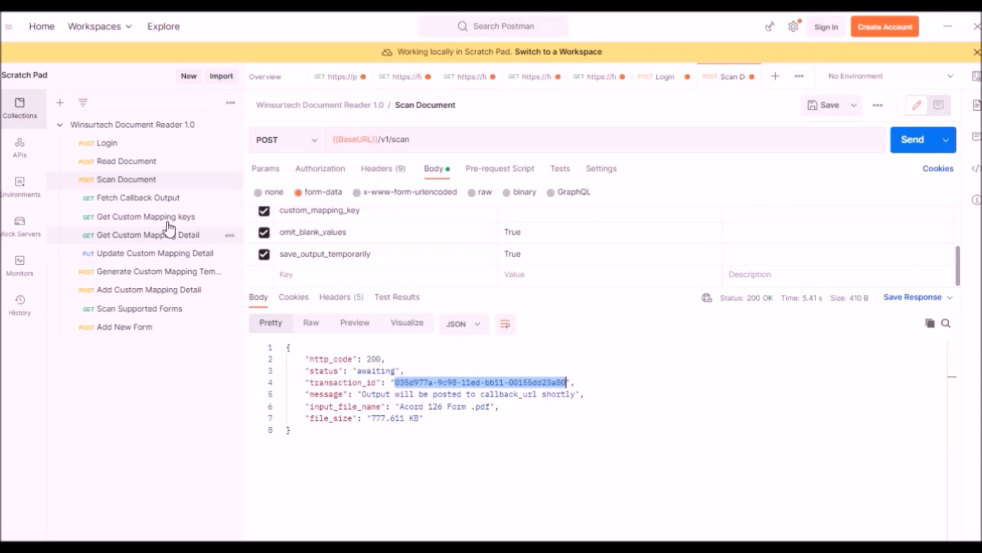
Step: Paste the transaction_id into Fetch Callback Output and resend until the 2.94 KB zipped output arrives
{"action": "left_click", "coordinate": [146, 201]}
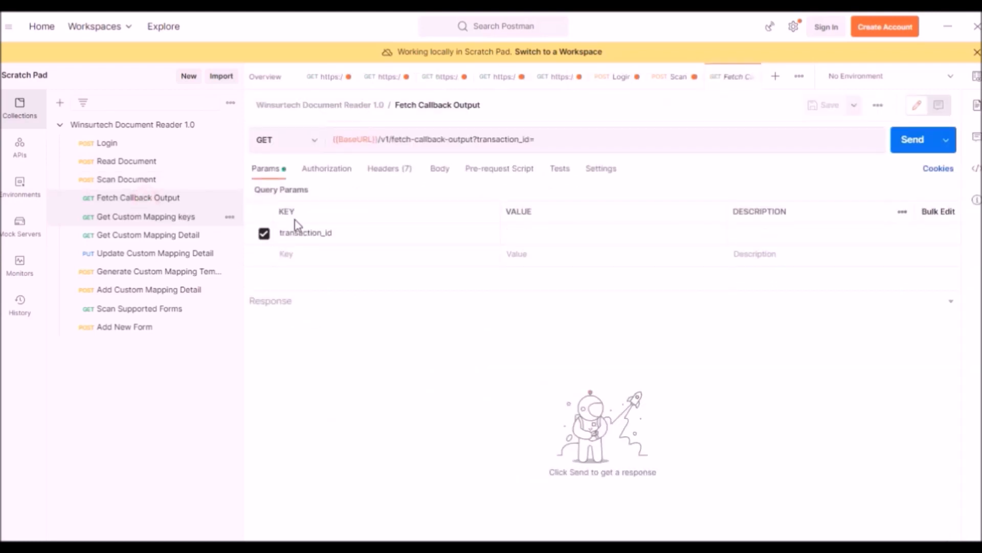
{"action": "left_click", "coordinate": [535, 229]}
{"action": "key", "text": "ctrl+v"}
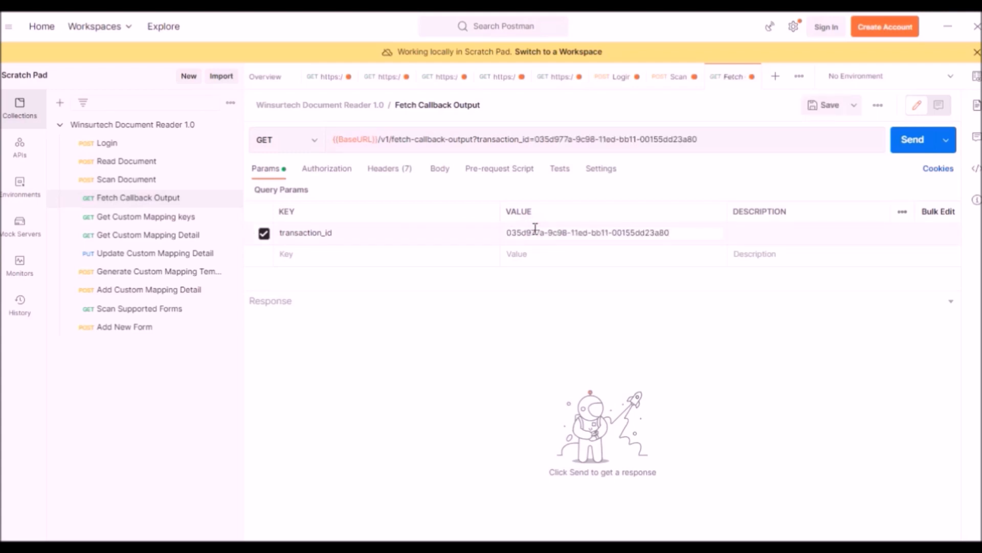
{"action": "left_click", "coordinate": [903, 146]}
{"action": "left_click_drag", "start_coordinate": [564, 289], "coordinate": [570, 265]}
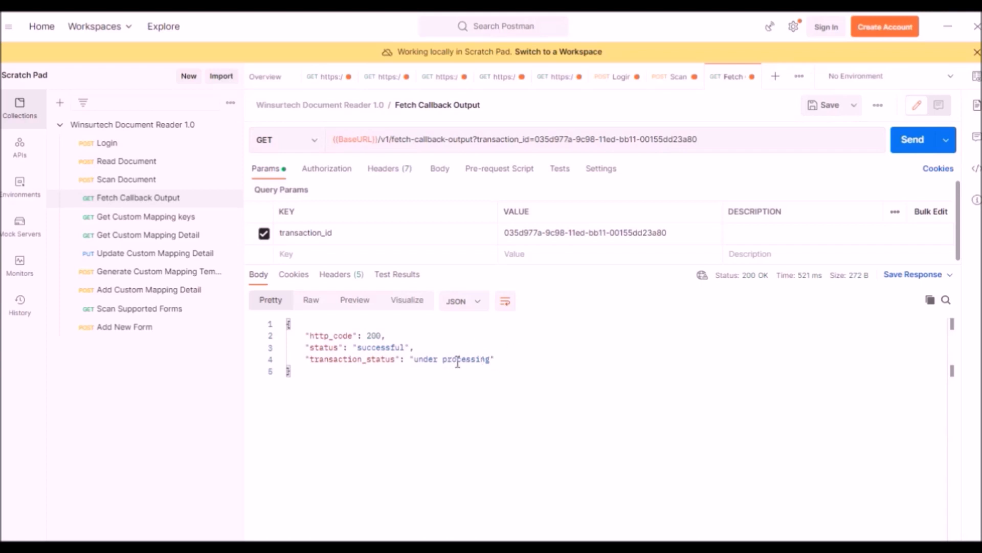
{"action": "left_click", "coordinate": [910, 146]}
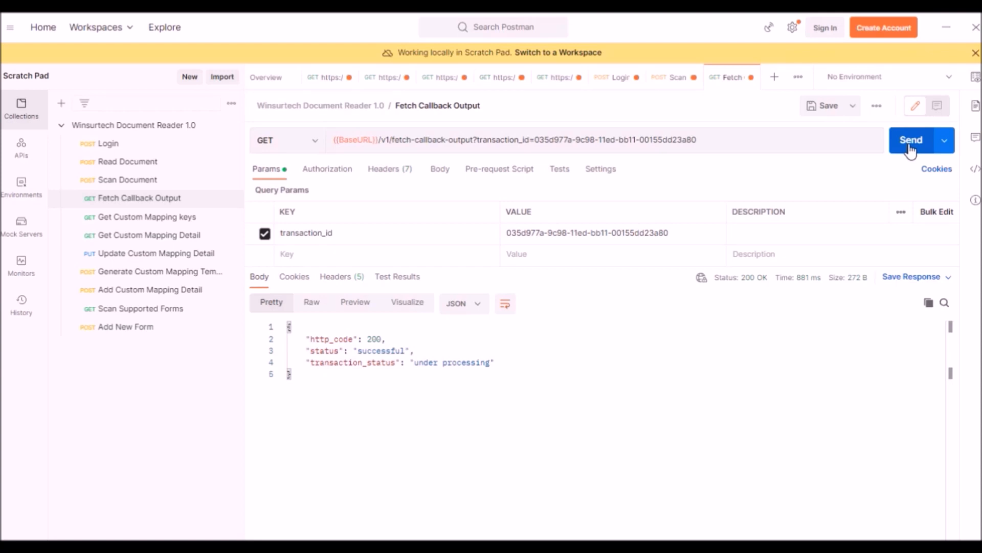
{"action": "left_click", "coordinate": [910, 148]}
{"action": "left_click", "coordinate": [910, 147]}
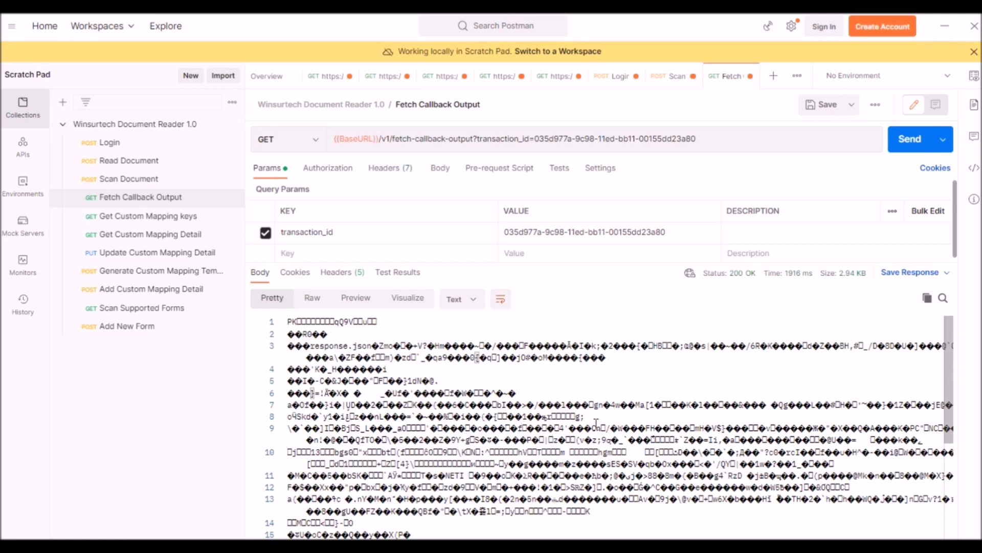
Step: Save the zipped response to a file named response.zip on the Desktop
{"action": "left_click", "coordinate": [946, 275]}
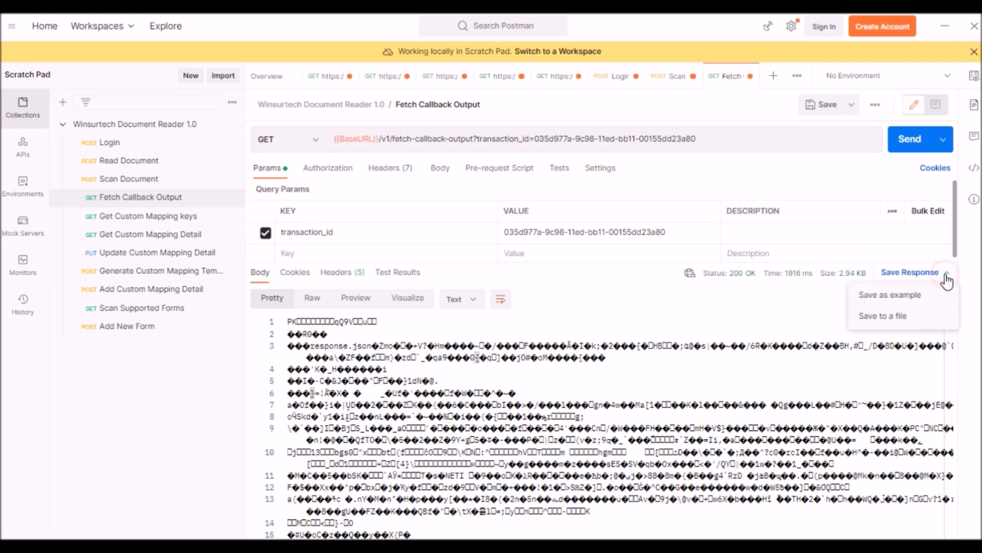
{"action": "left_click", "coordinate": [914, 319]}
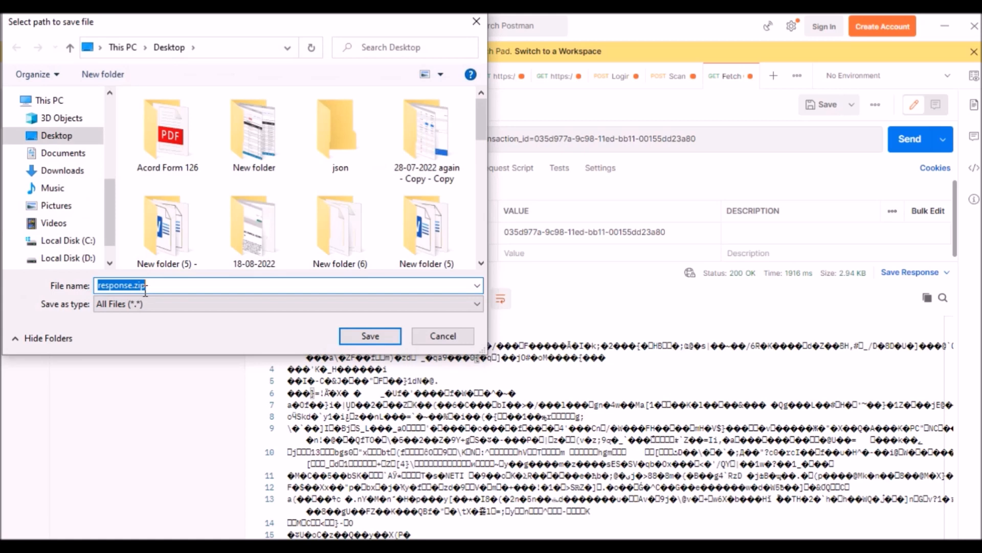
{"action": "left_click", "coordinate": [369, 335]}
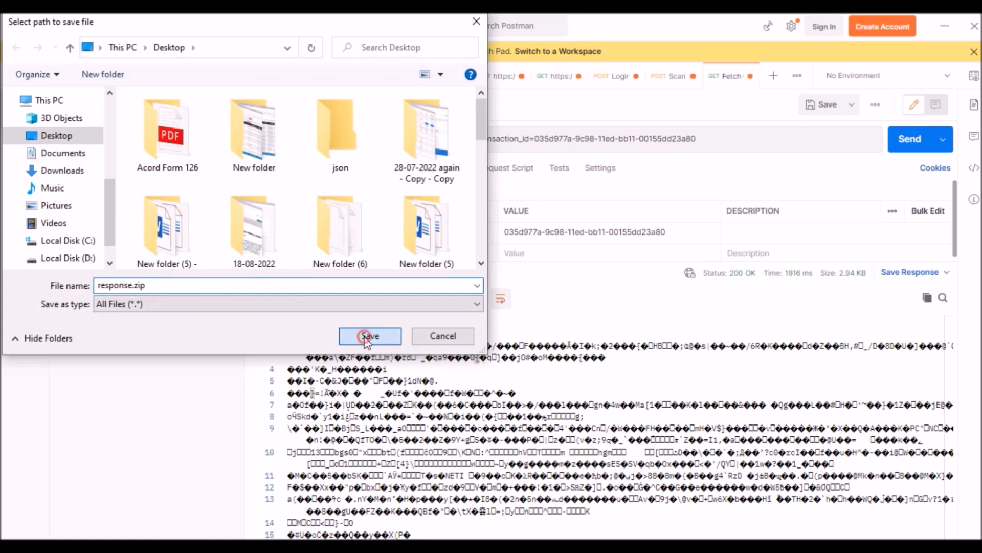
{"action": "left_click", "coordinate": [943, 30]}
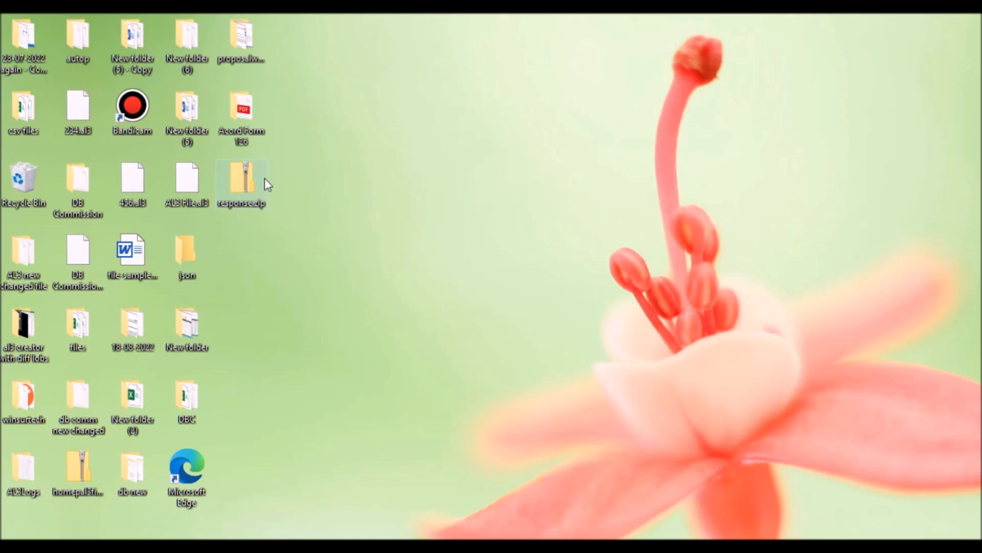
Step: Extract response.zip into a response folder and open response.json in Firefox
{"action": "right_click", "coordinate": [249, 177]}
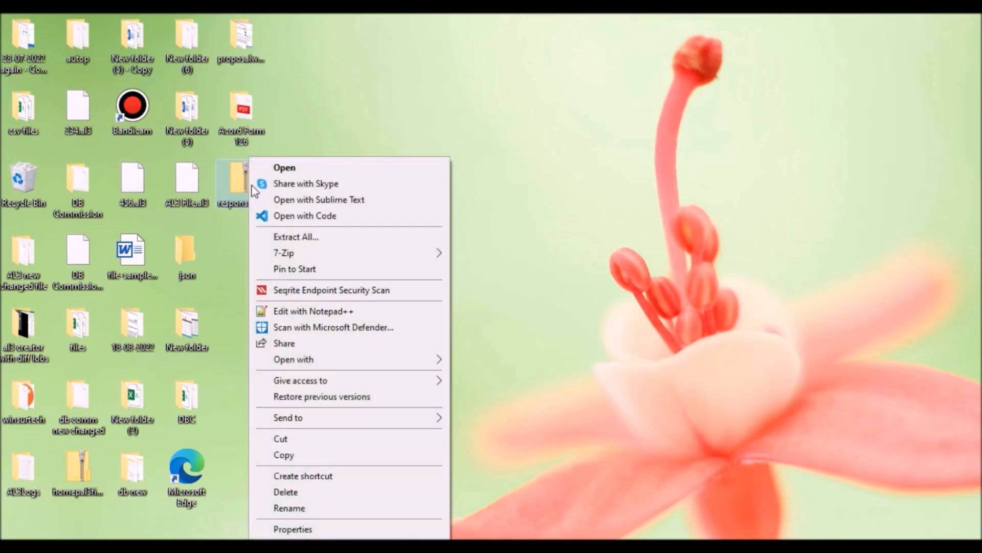
{"action": "left_click", "coordinate": [275, 234]}
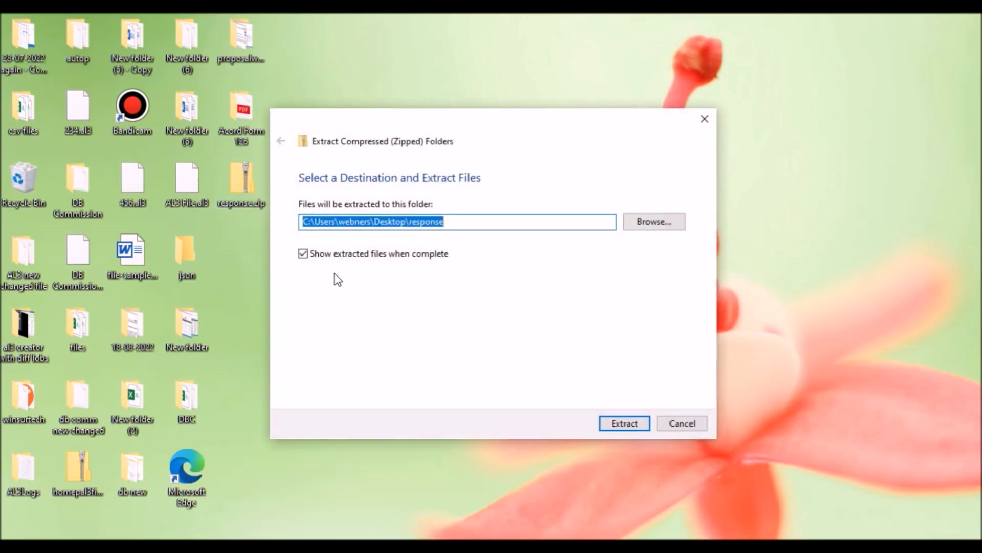
{"action": "left_click", "coordinate": [627, 424]}
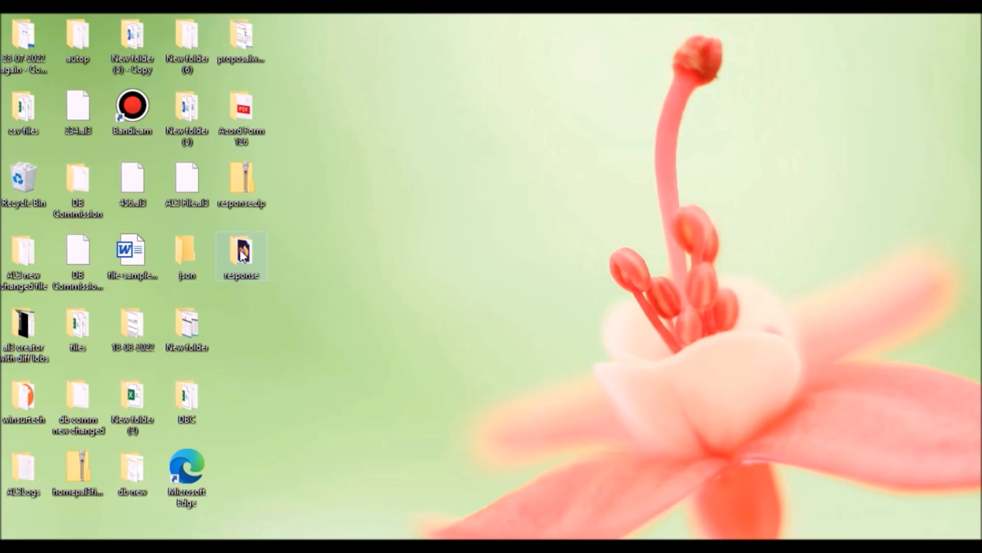
{"action": "double_click", "coordinate": [242, 254]}
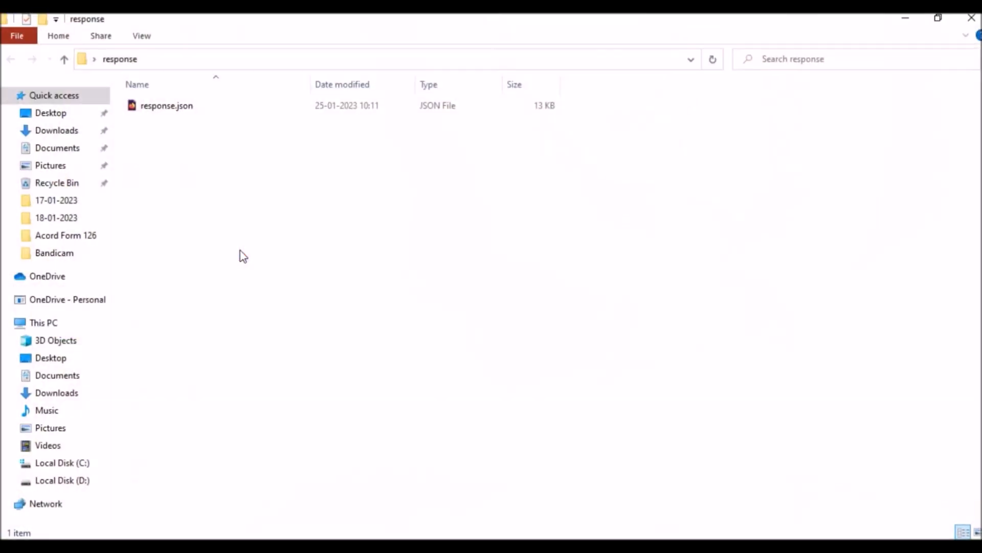
{"action": "double_click", "coordinate": [165, 106]}
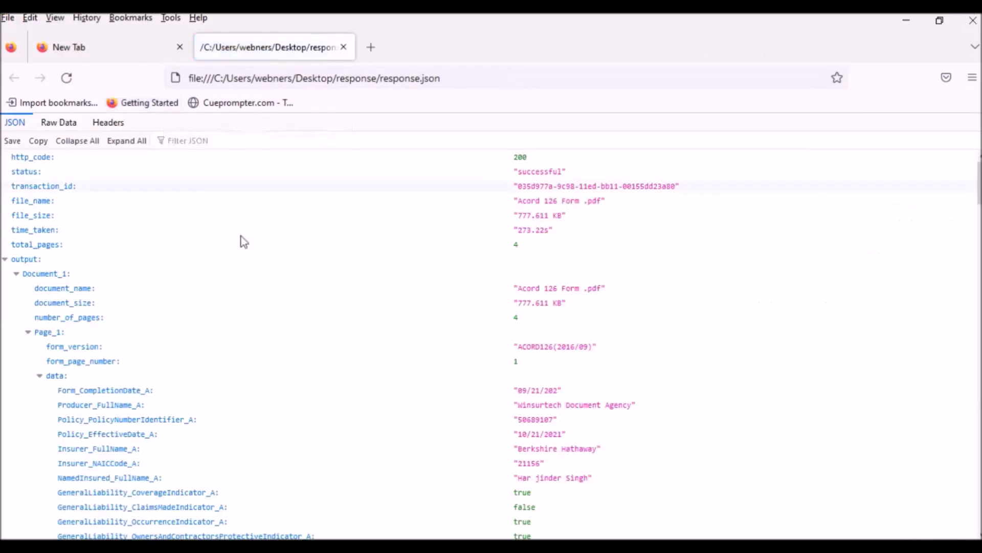
Step: Scroll through response.json's extracted fields down to Page_4, then back up to http_code and status
{"action": "scroll", "coordinate": [499, 309], "scroll_direction": "down", "scroll_amount": 20}
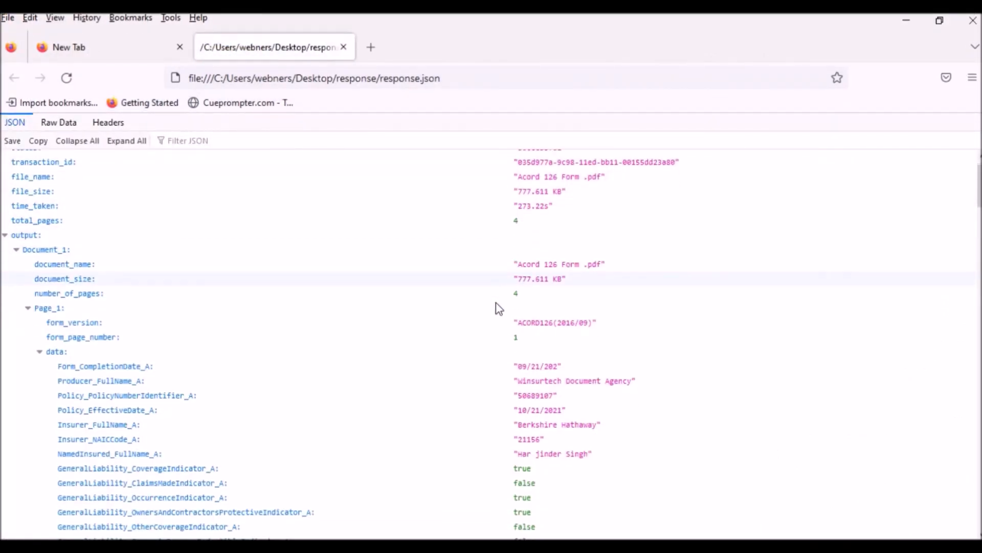
{"action": "scroll", "coordinate": [499, 309], "scroll_direction": "down", "scroll_amount": 20}
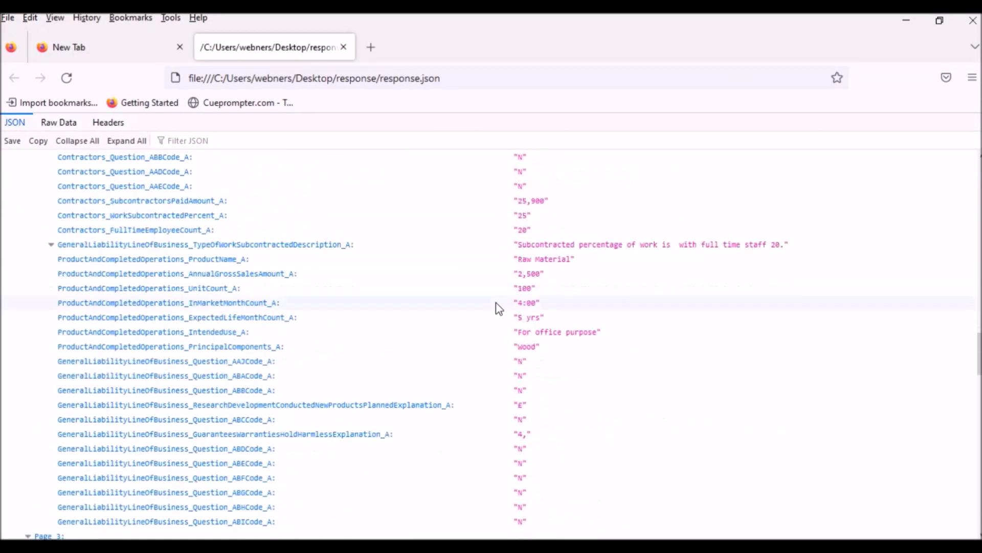
{"action": "scroll", "coordinate": [499, 309], "scroll_direction": "down", "scroll_amount": 8}
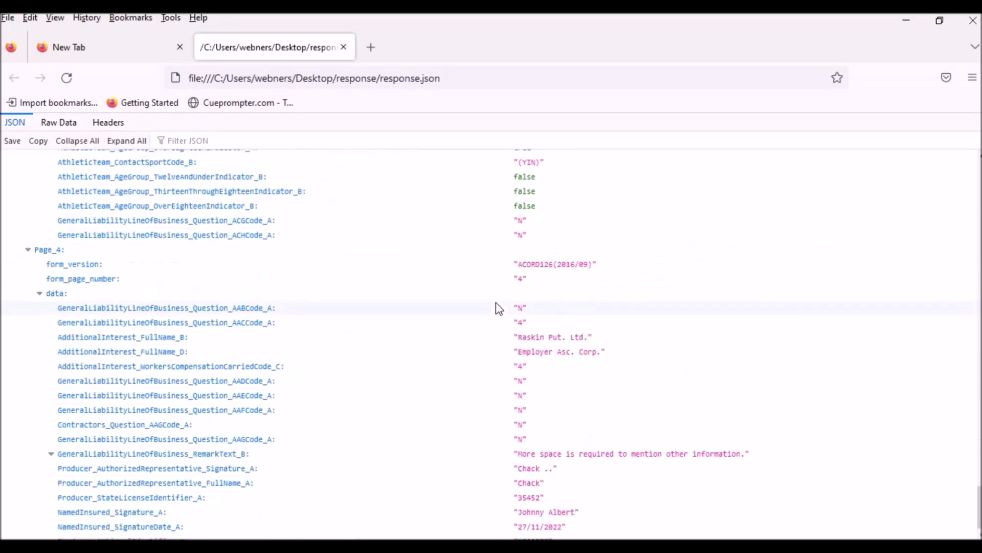
{"action": "scroll", "coordinate": [499, 308], "scroll_direction": "up", "scroll_amount": 20}
{"action": "scroll", "coordinate": [499, 309], "scroll_direction": "up", "scroll_amount": 20}
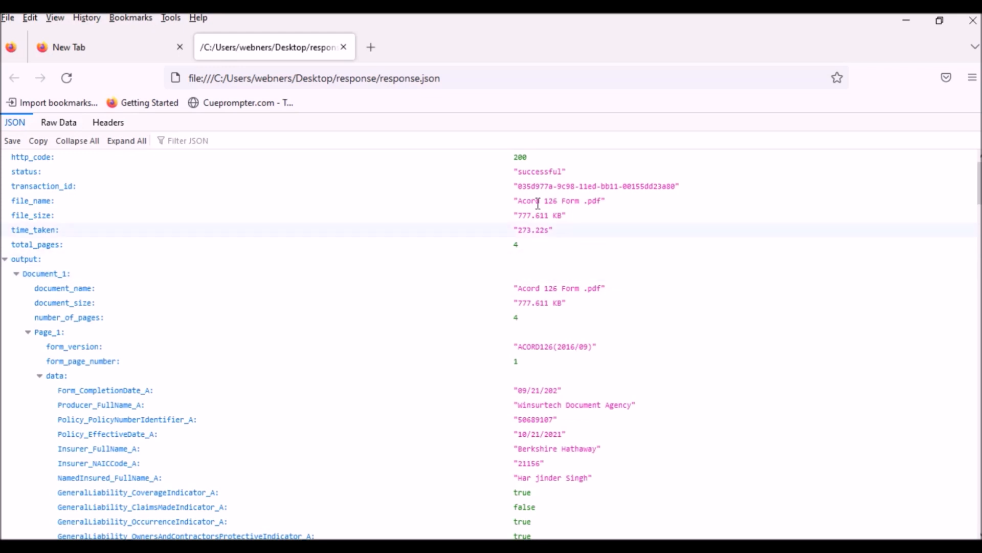
{"action": "scroll", "coordinate": [504, 295], "scroll_direction": "down", "scroll_amount": 10}
{"action": "scroll", "coordinate": [501, 291], "scroll_direction": "down", "scroll_amount": 15}
{"action": "scroll", "coordinate": [501, 290], "scroll_direction": "down", "scroll_amount": 5}
{"action": "scroll", "coordinate": [502, 291], "scroll_direction": "up", "scroll_amount": 20}
{"action": "scroll", "coordinate": [502, 291], "scroll_direction": "up", "scroll_amount": 20}
Step: Close the empty tab, collapse the JSON tree, and expand output, Document_1, Page_1 and its data
{"action": "left_click", "coordinate": [180, 48]}
{"action": "left_click", "coordinate": [64, 142]}
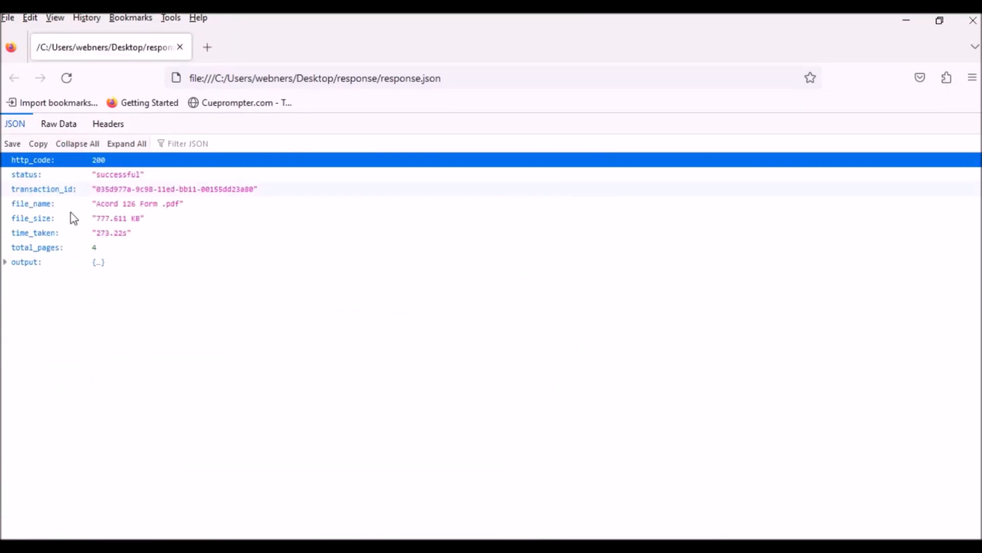
{"action": "left_click", "coordinate": [23, 266]}
{"action": "left_click", "coordinate": [32, 278]}
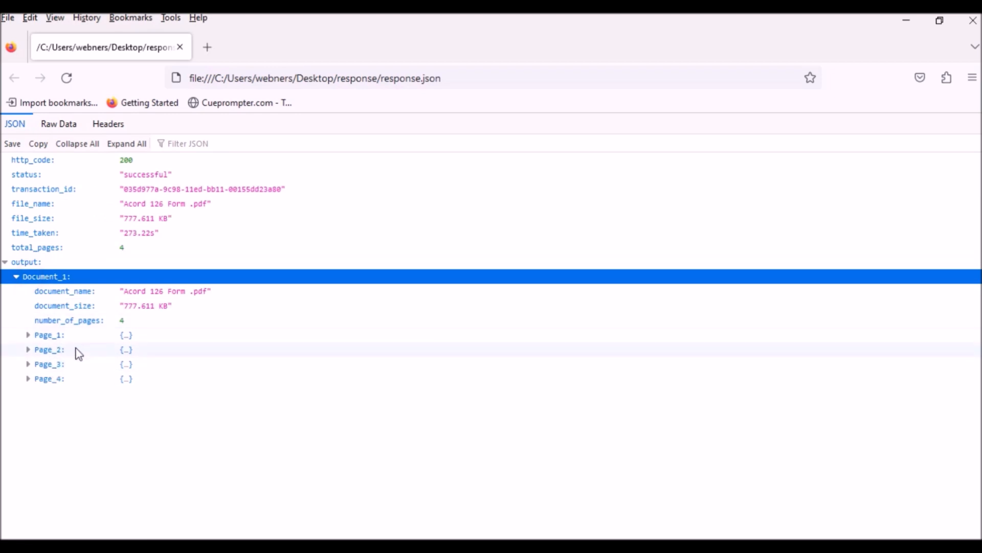
{"action": "left_click", "coordinate": [46, 335]}
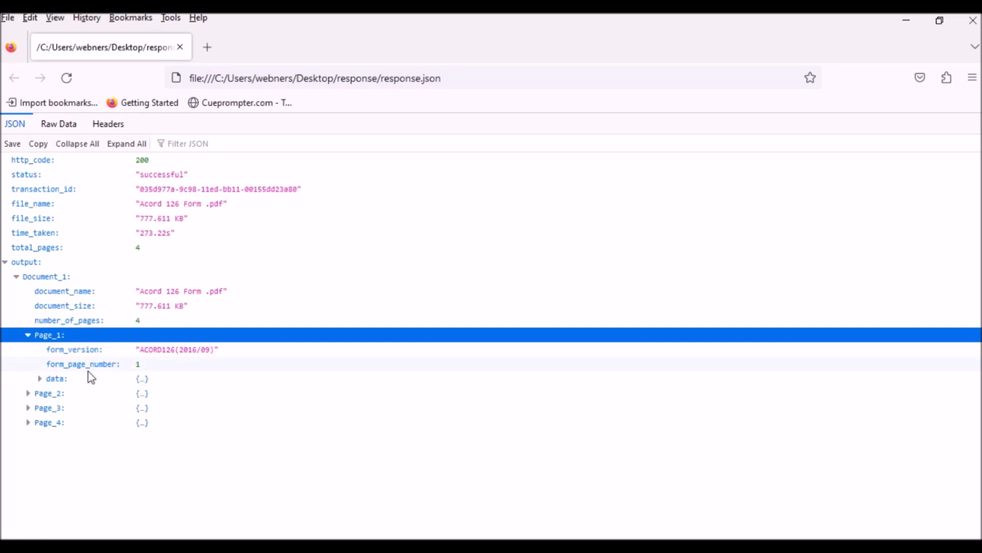
{"action": "left_click", "coordinate": [57, 379]}
Step: Scroll through Page_1's extracted fields, from general liability down to employee benefits
{"action": "scroll", "coordinate": [59, 381], "scroll_direction": "down", "scroll_amount": 3}
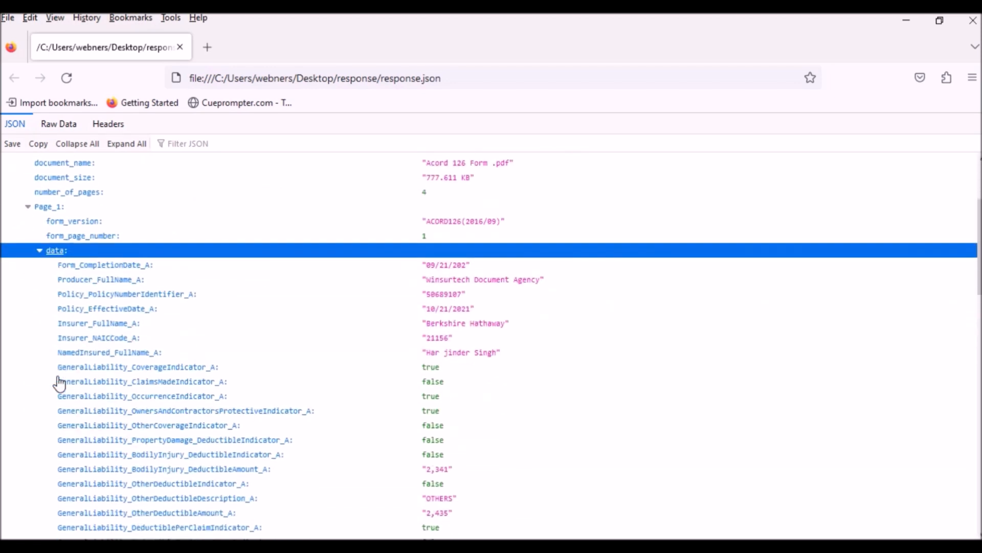
{"action": "scroll", "coordinate": [121, 363], "scroll_direction": "down", "scroll_amount": 2}
{"action": "scroll", "coordinate": [120, 376], "scroll_direction": "up", "scroll_amount": 2}
{"action": "scroll", "coordinate": [231, 392], "scroll_direction": "down", "scroll_amount": 1}
{"action": "scroll", "coordinate": [266, 381], "scroll_direction": "down", "scroll_amount": 1}
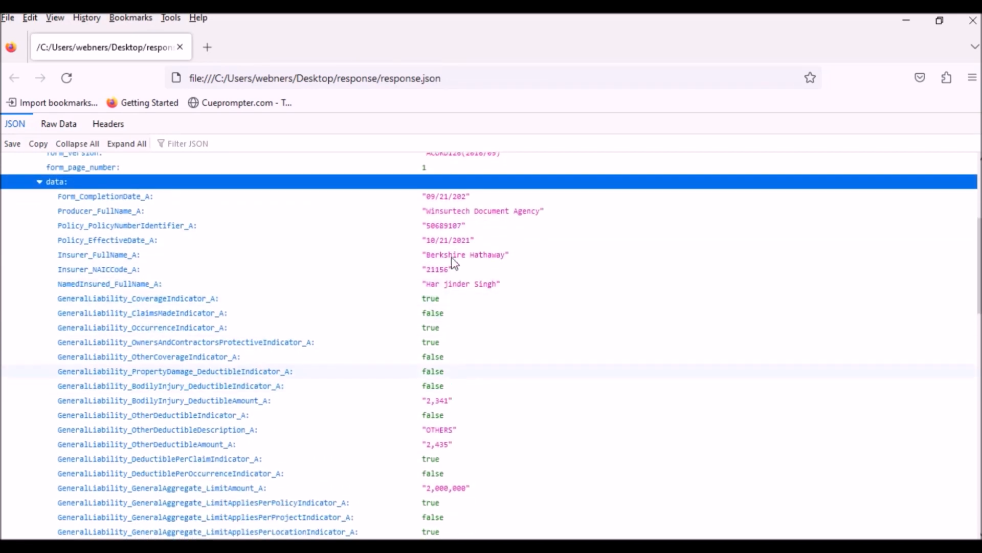
{"action": "scroll", "coordinate": [466, 319], "scroll_direction": "down", "scroll_amount": 3}
{"action": "scroll", "coordinate": [463, 320], "scroll_direction": "up", "scroll_amount": 5}
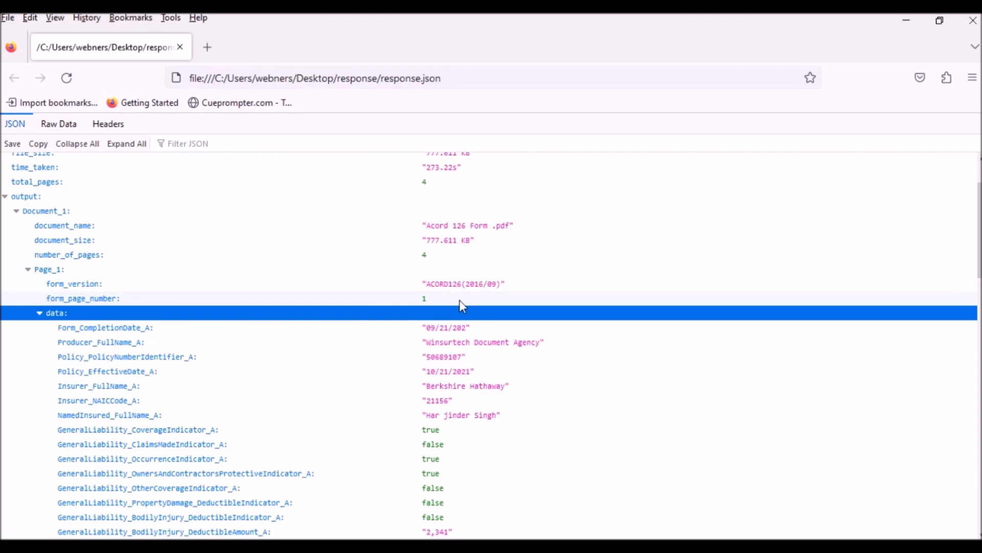
{"action": "scroll", "coordinate": [348, 320], "scroll_direction": "down", "scroll_amount": 4}
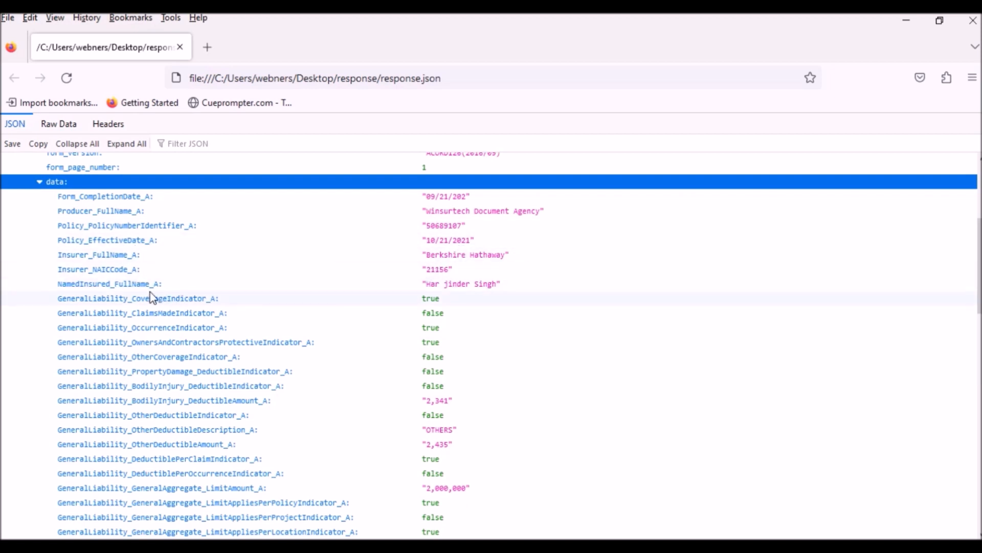
{"action": "scroll", "coordinate": [412, 293], "scroll_direction": "down", "scroll_amount": 2}
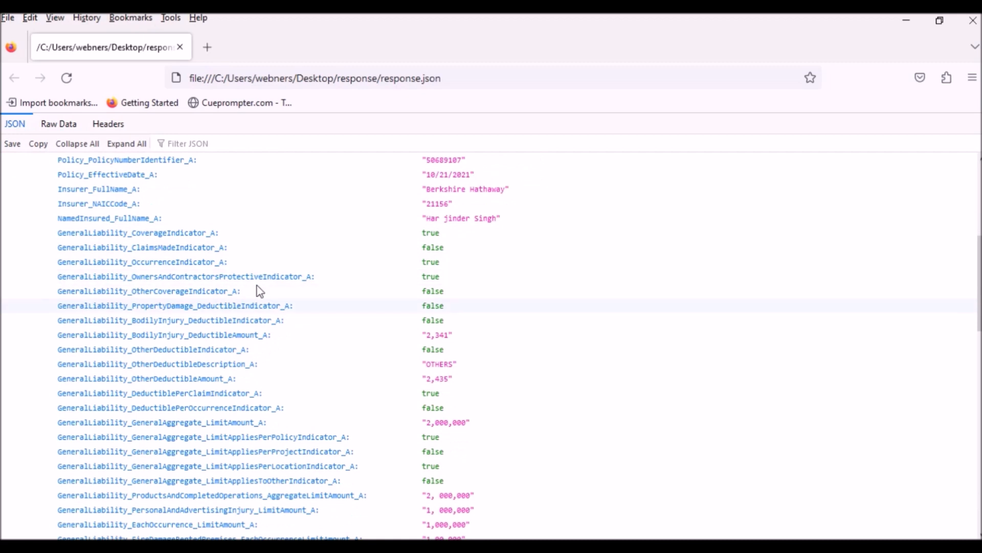
{"action": "scroll", "coordinate": [201, 279], "scroll_direction": "down", "scroll_amount": 5}
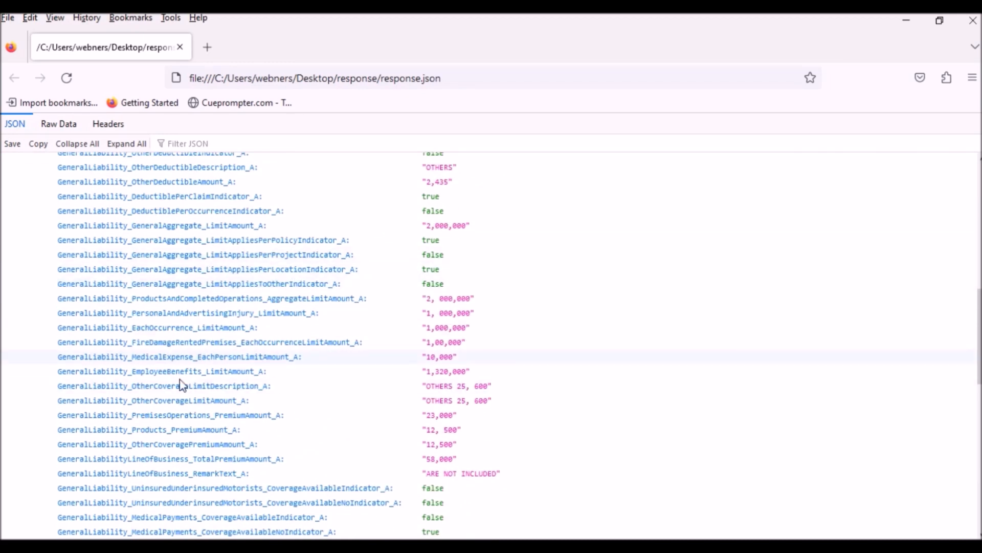
{"action": "scroll", "coordinate": [340, 358], "scroll_direction": "down", "scroll_amount": 14}
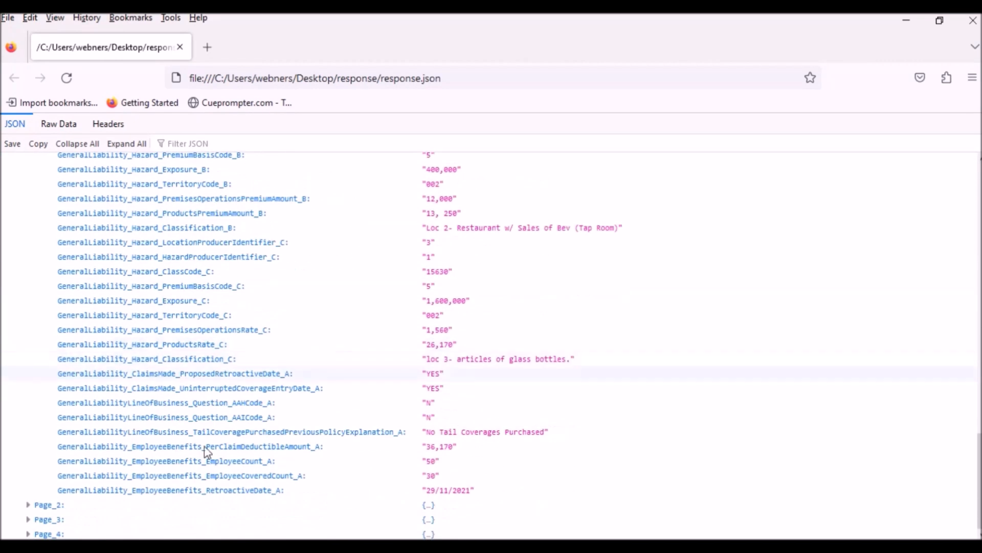
Step: Expand Page_2 and Page_3 along with their extracted data fields
{"action": "left_click", "coordinate": [30, 505]}
{"action": "scroll", "coordinate": [118, 486], "scroll_direction": "down", "scroll_amount": 1}
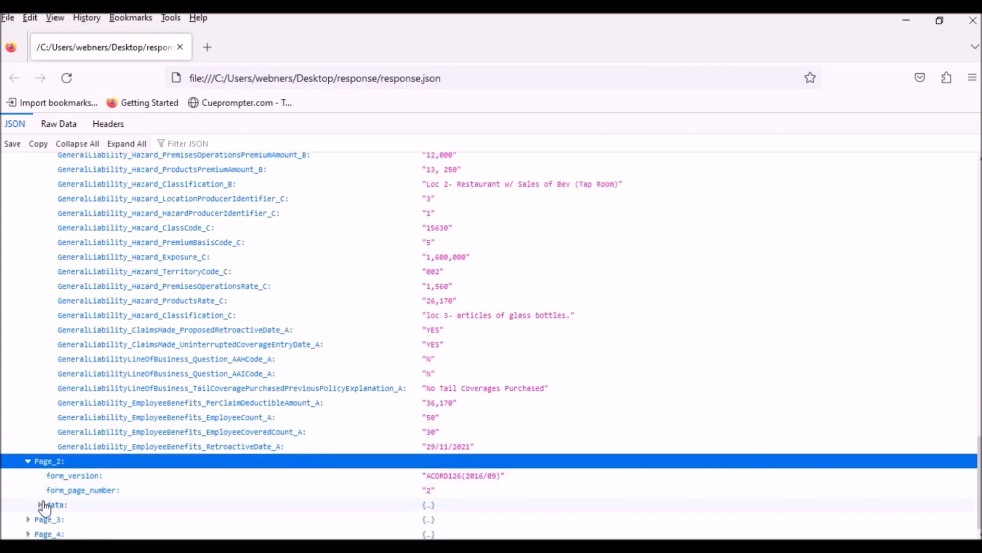
{"action": "left_click", "coordinate": [51, 506]}
{"action": "scroll", "coordinate": [165, 471], "scroll_direction": "down", "scroll_amount": 7}
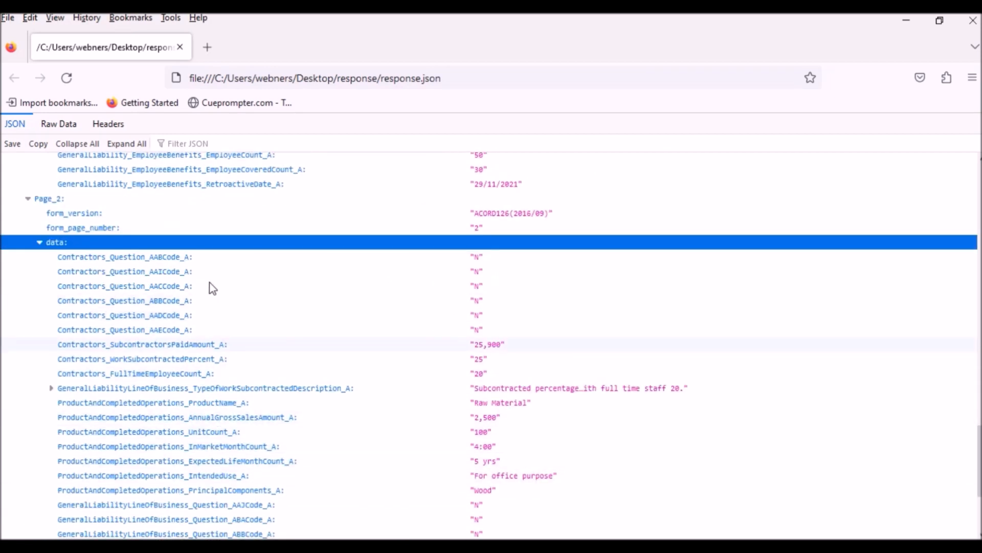
{"action": "scroll", "coordinate": [199, 295], "scroll_direction": "down", "scroll_amount": 4}
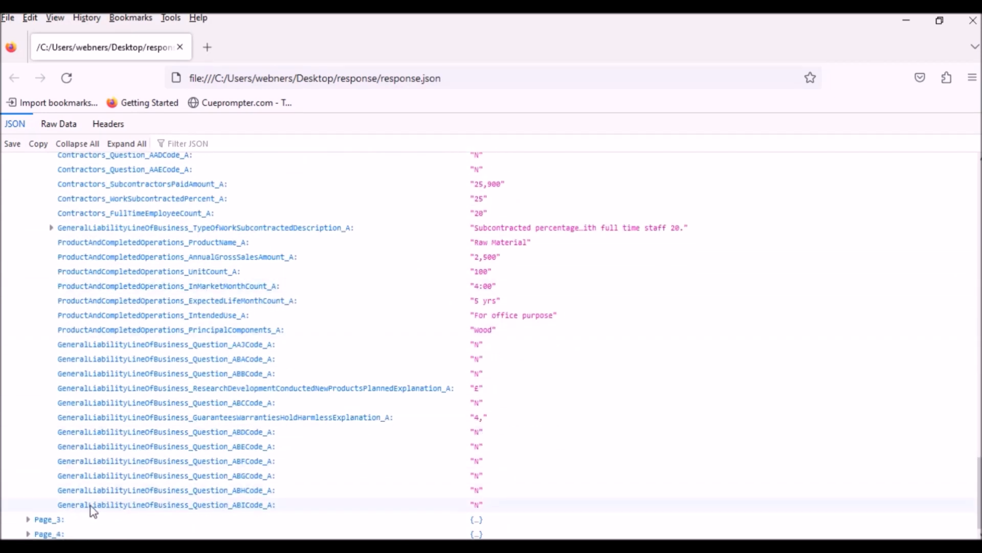
{"action": "left_click", "coordinate": [45, 519]}
{"action": "scroll", "coordinate": [72, 507], "scroll_direction": "down", "scroll_amount": 1}
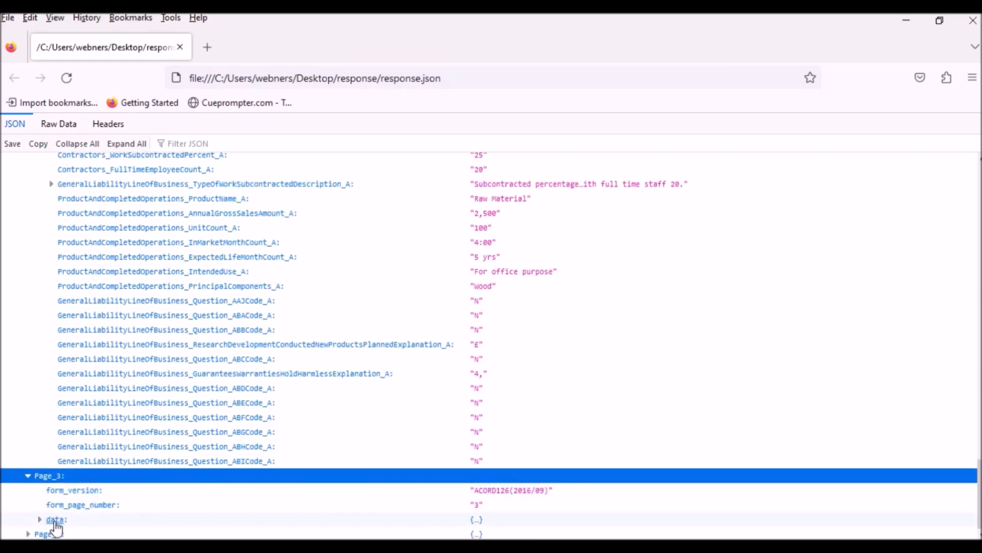
{"action": "left_click", "coordinate": [51, 519]}
{"action": "scroll", "coordinate": [191, 476], "scroll_direction": "down", "scroll_amount": 7}
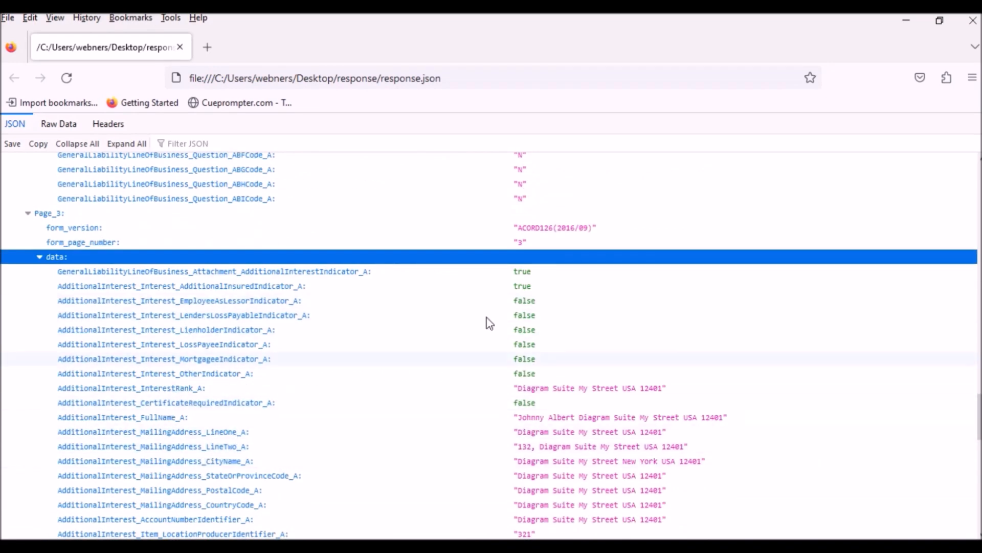
{"action": "scroll", "coordinate": [169, 343], "scroll_direction": "down", "scroll_amount": 17}
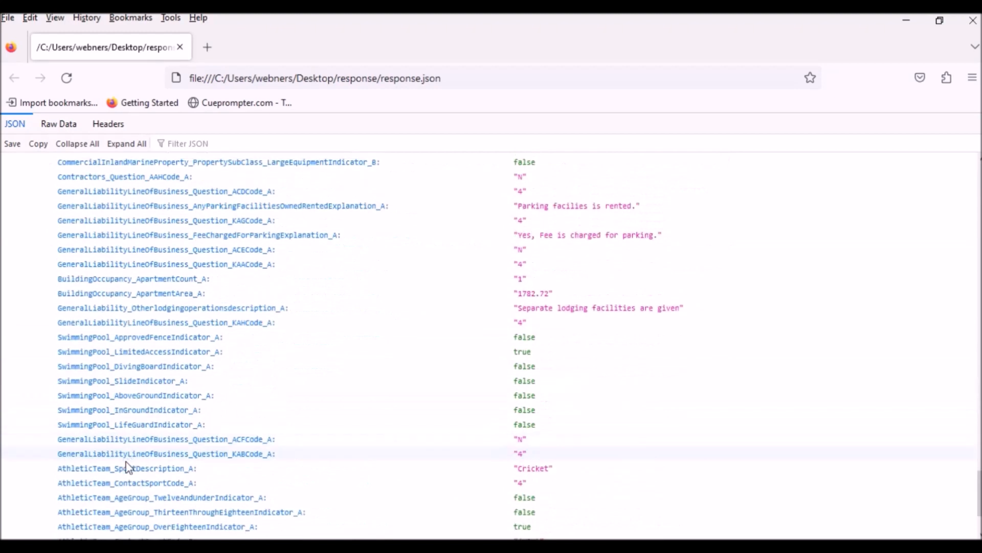
Step: Expand Page_4's data, showing producer signature and license fields, then scroll back up
{"action": "left_click", "coordinate": [46, 534]}
{"action": "scroll", "coordinate": [72, 527], "scroll_direction": "down", "scroll_amount": 1}
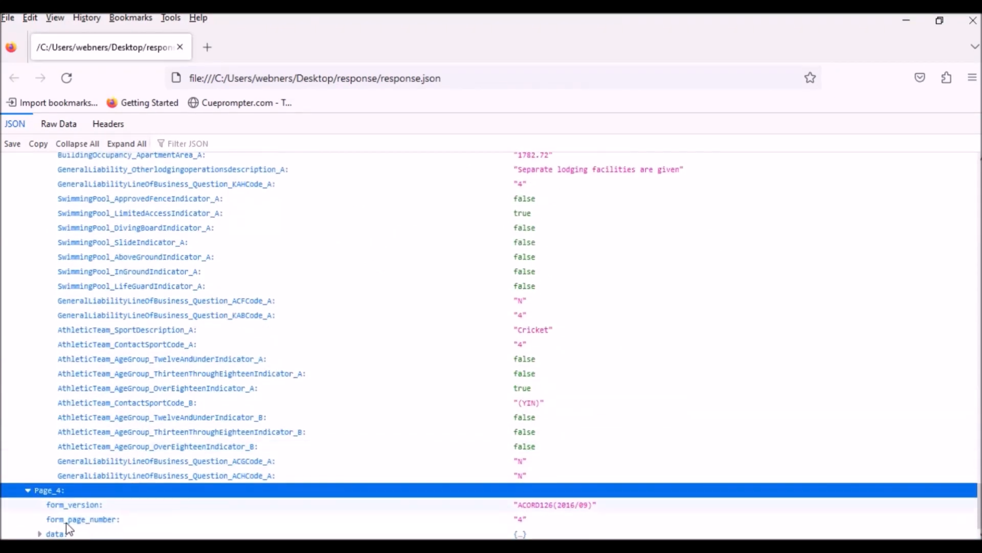
{"action": "left_click", "coordinate": [51, 533]}
{"action": "scroll", "coordinate": [144, 460], "scroll_direction": "down", "scroll_amount": 6}
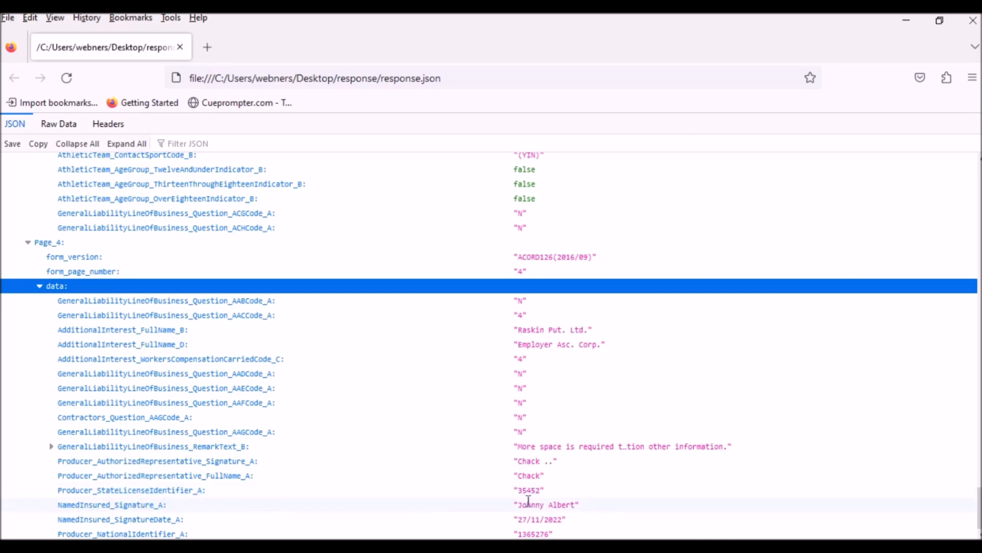
{"action": "scroll", "coordinate": [605, 411], "scroll_direction": "up", "scroll_amount": 20}
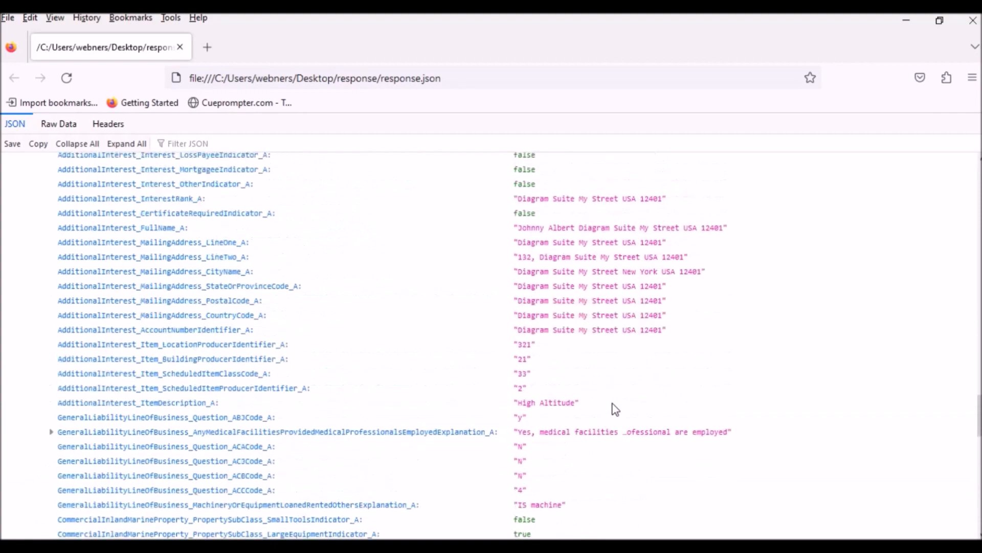
{"action": "scroll", "coordinate": [616, 409], "scroll_direction": "up", "scroll_amount": 20}
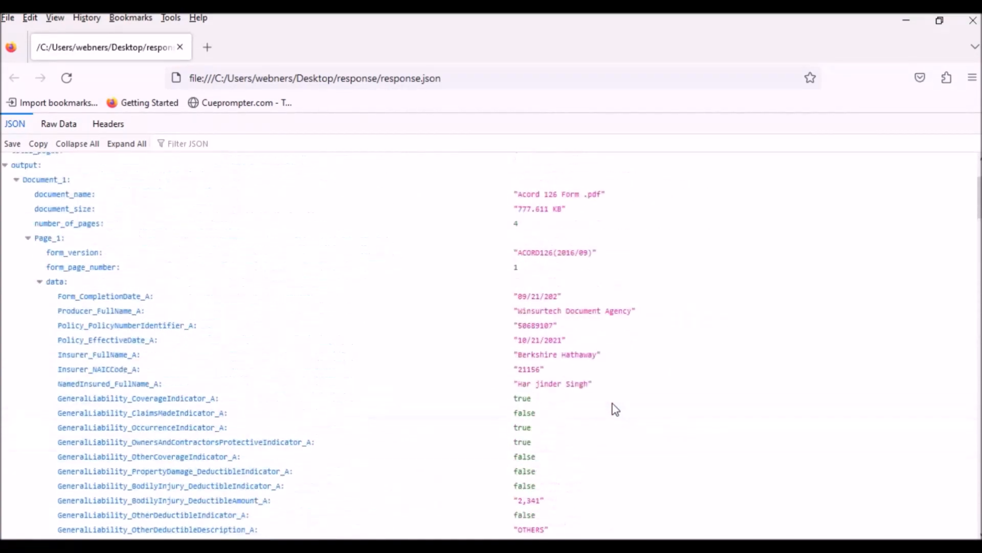